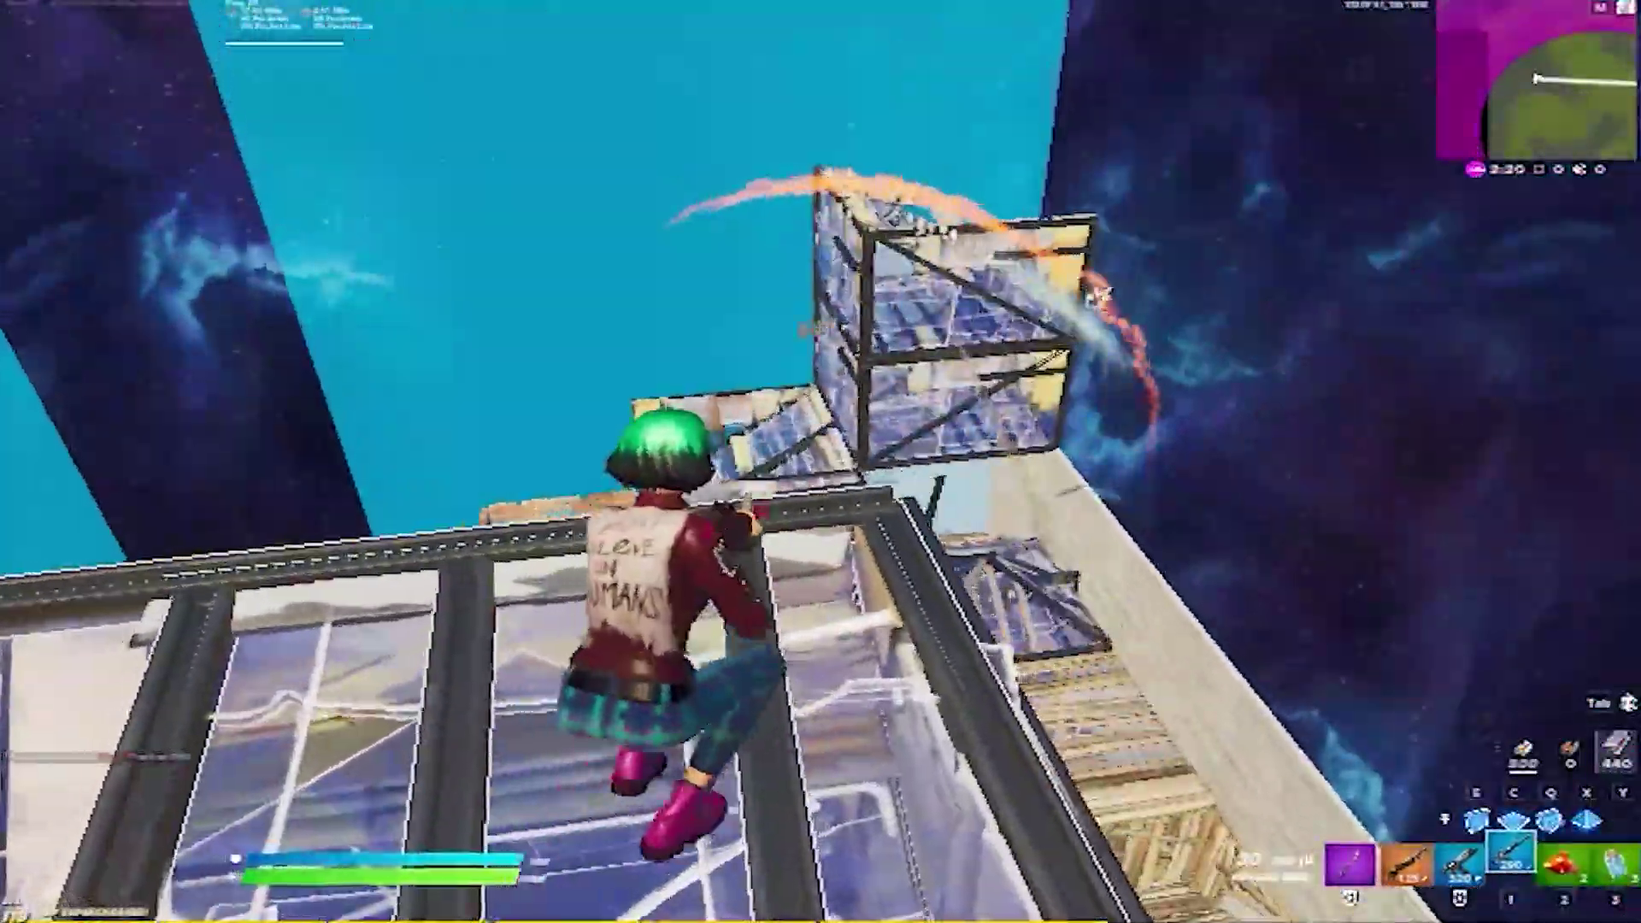
Keep firing through the Fortnite build fight and eliminate the enemy player.
left_click(821, 462)
left_click(821, 462)
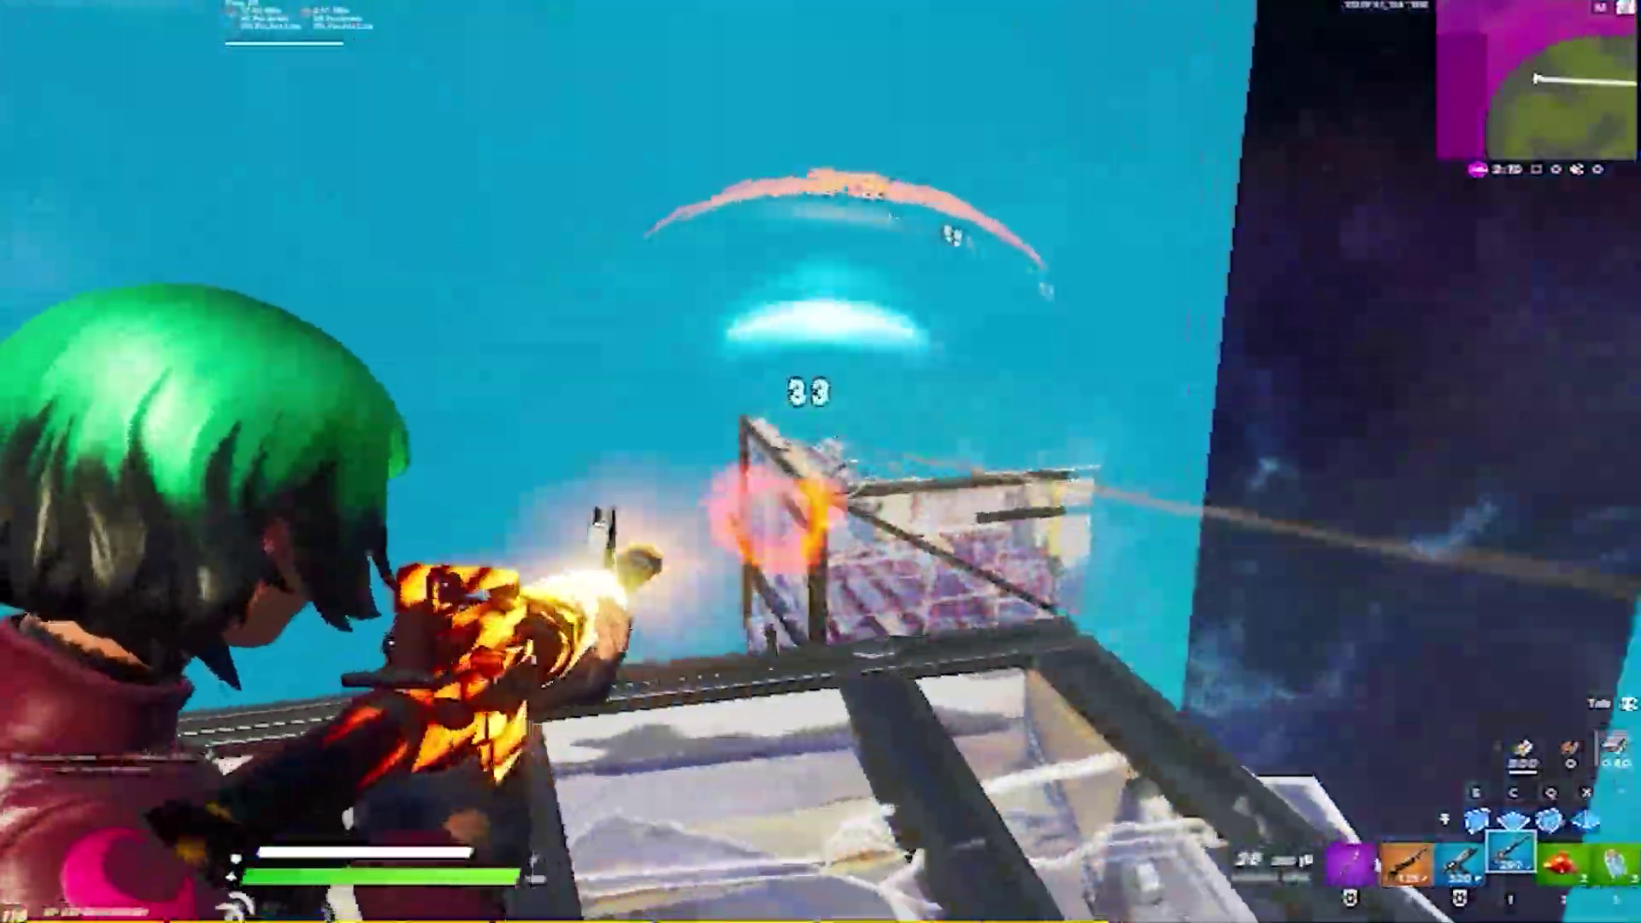
left_click(821, 462)
left_click(821, 461)
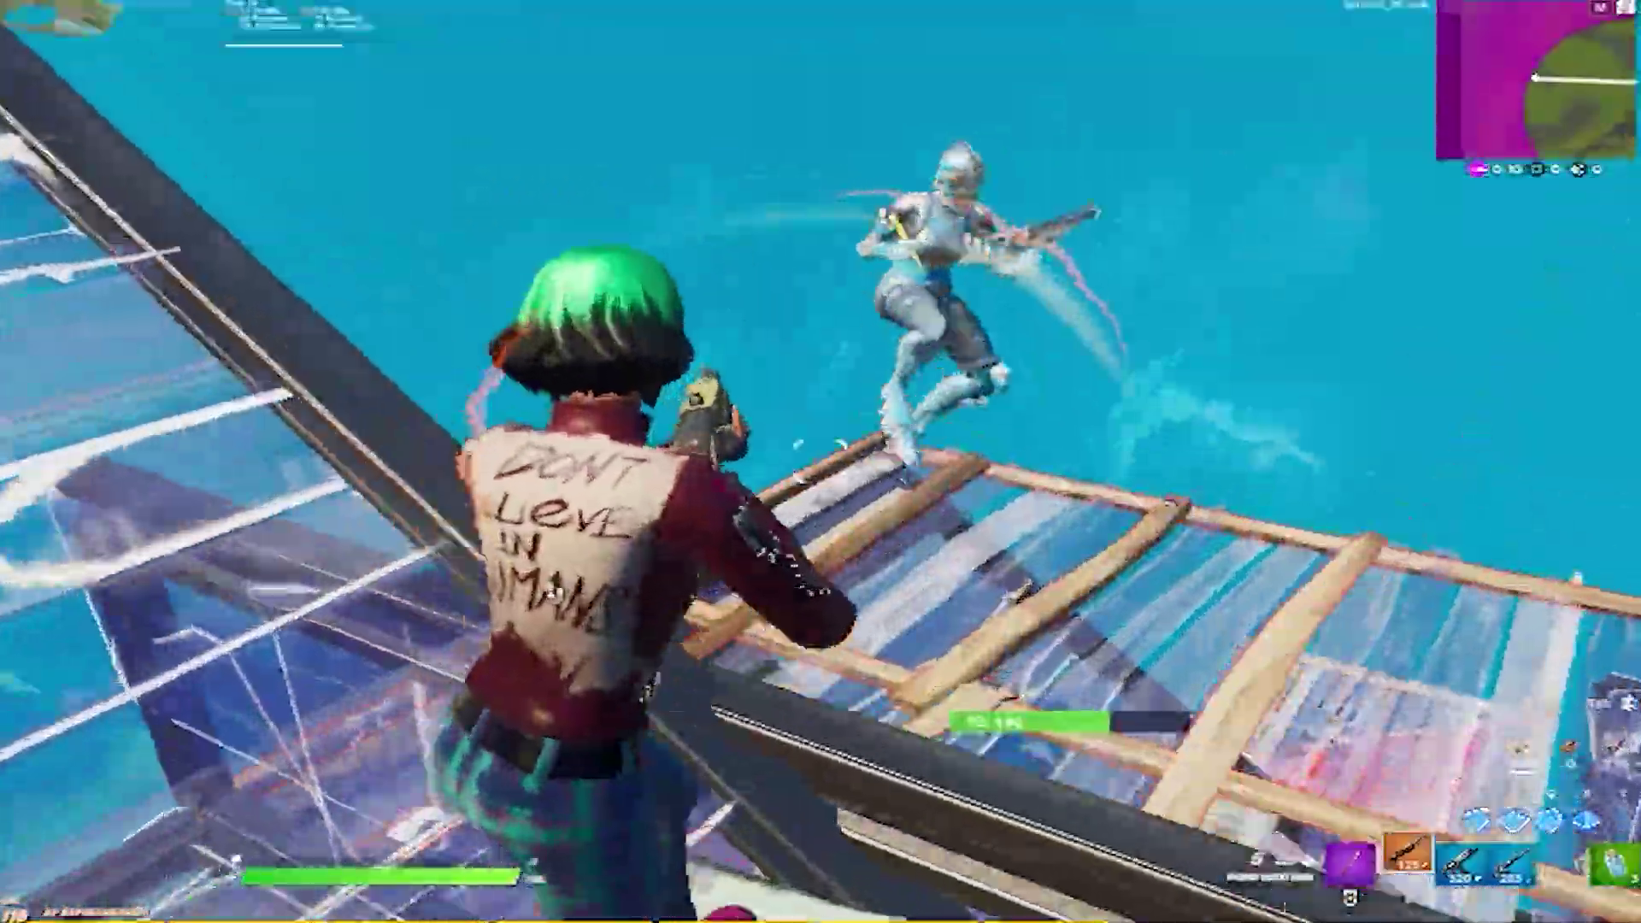
left_click(821, 461)
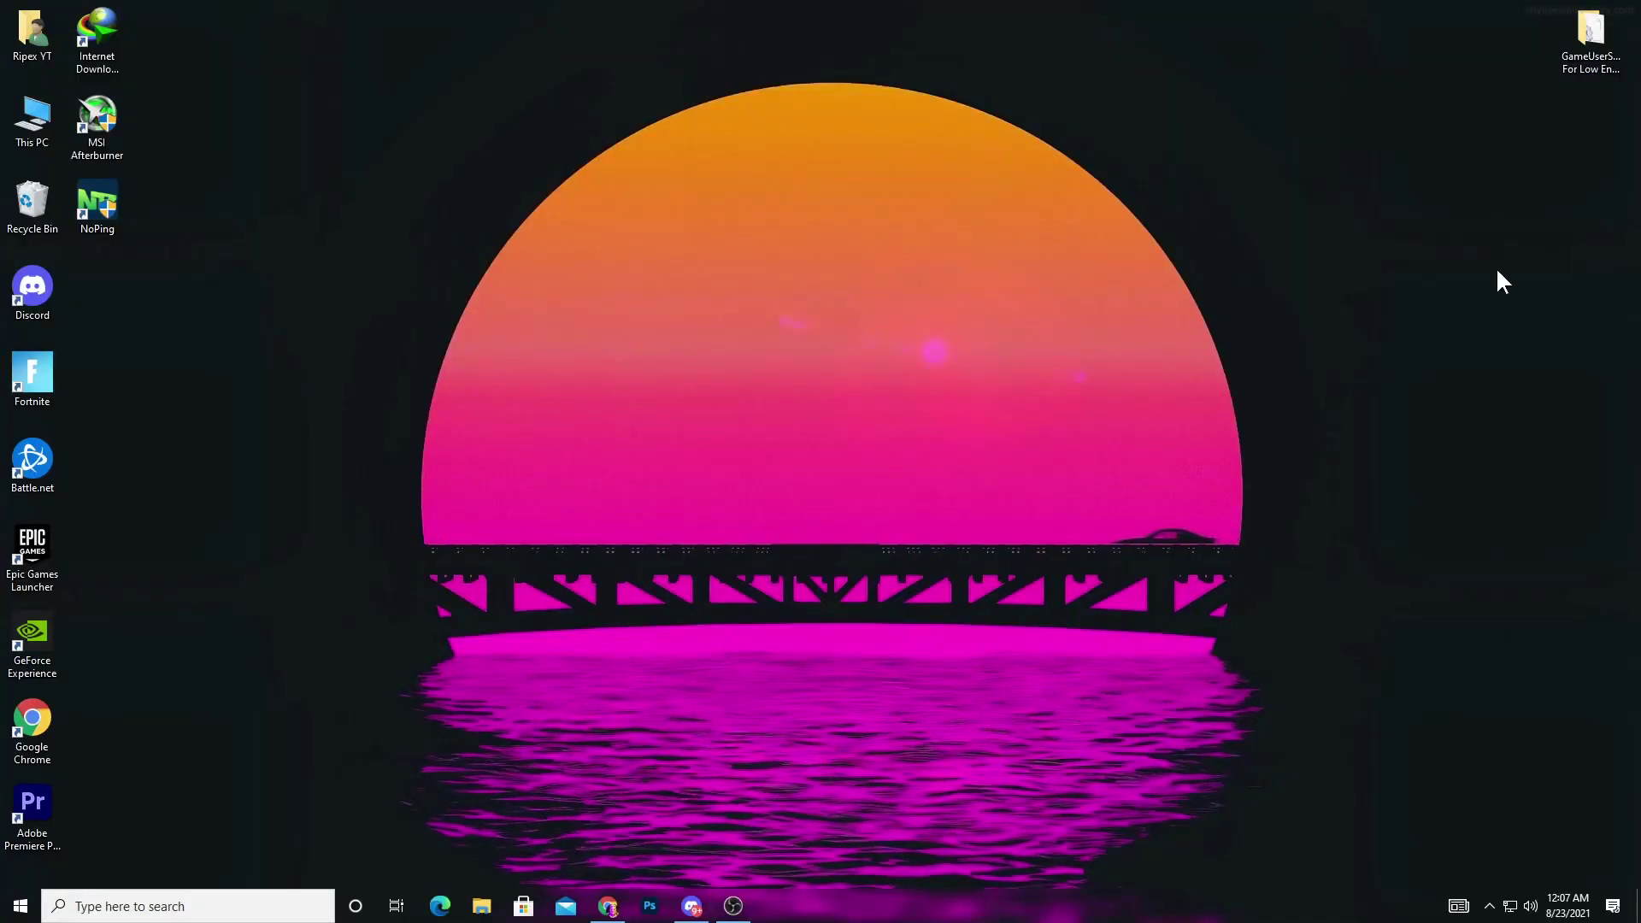
Open the GameUserSettingsFile For Low End PC folder and review GameUserSettings in Notepad.
left_click_drag(1579, 51, 819, 202)
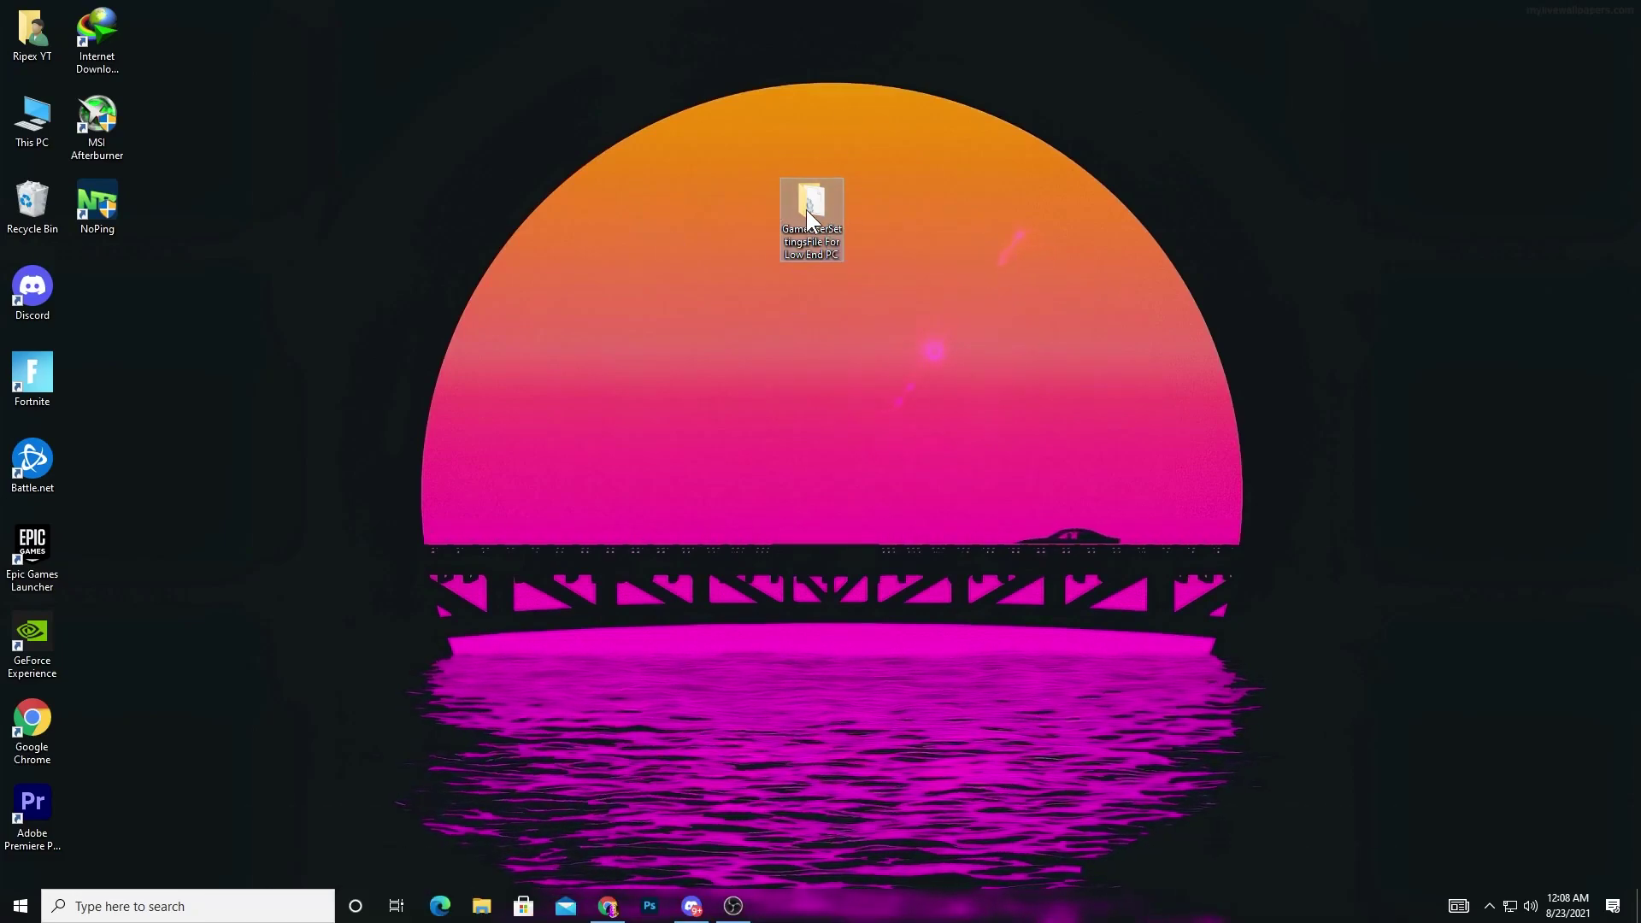
left_click(845, 301)
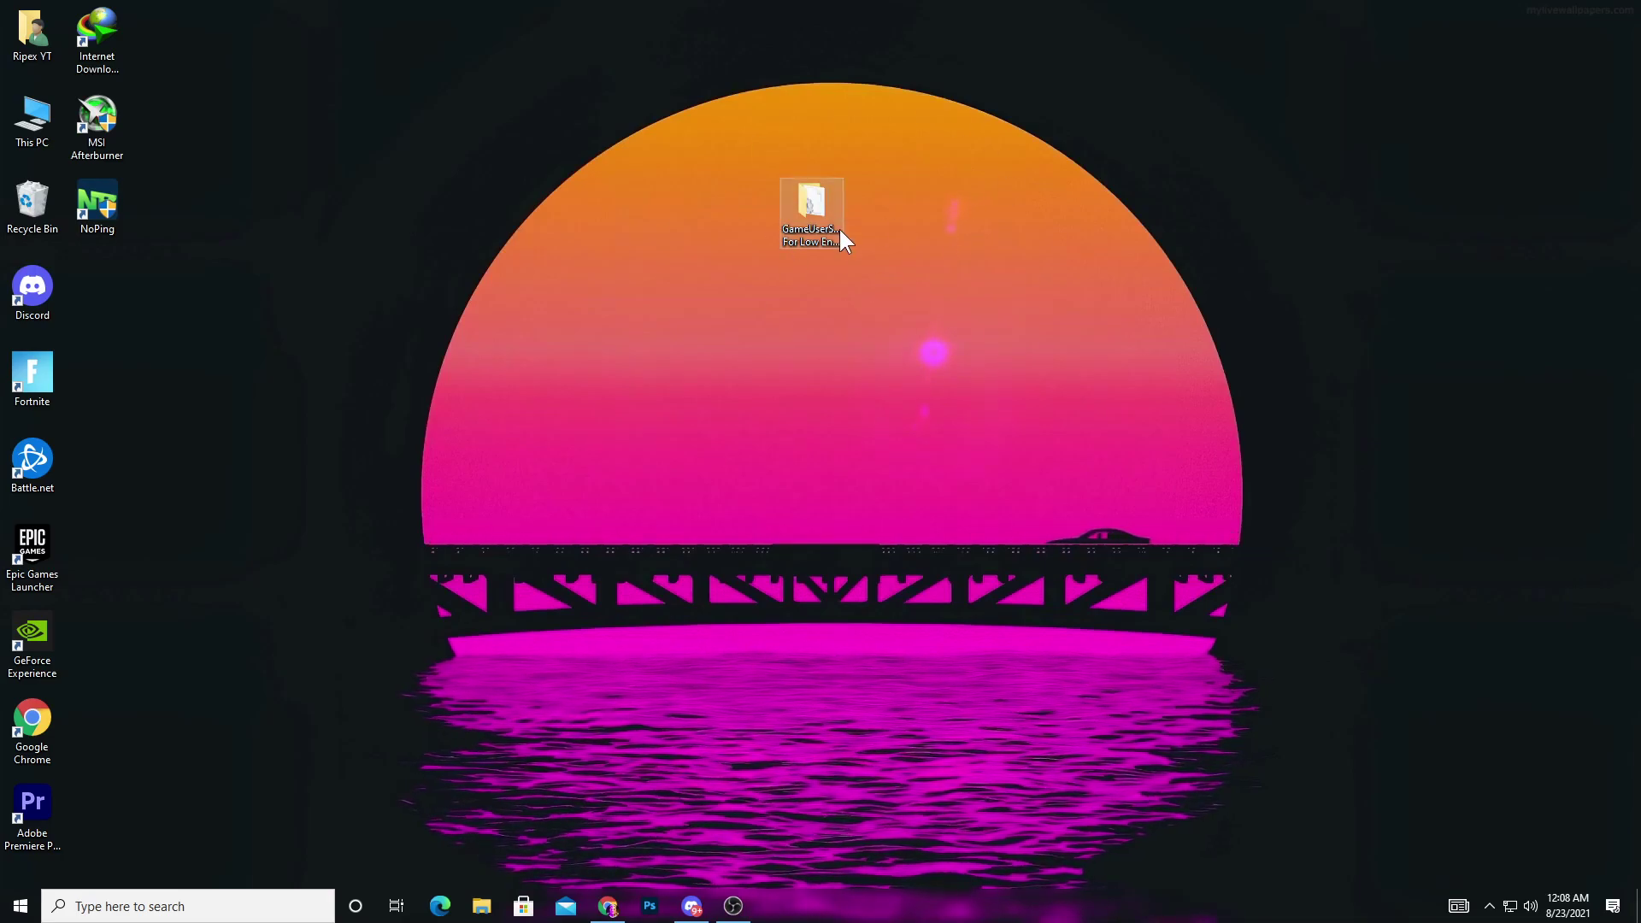
double_click(813, 205)
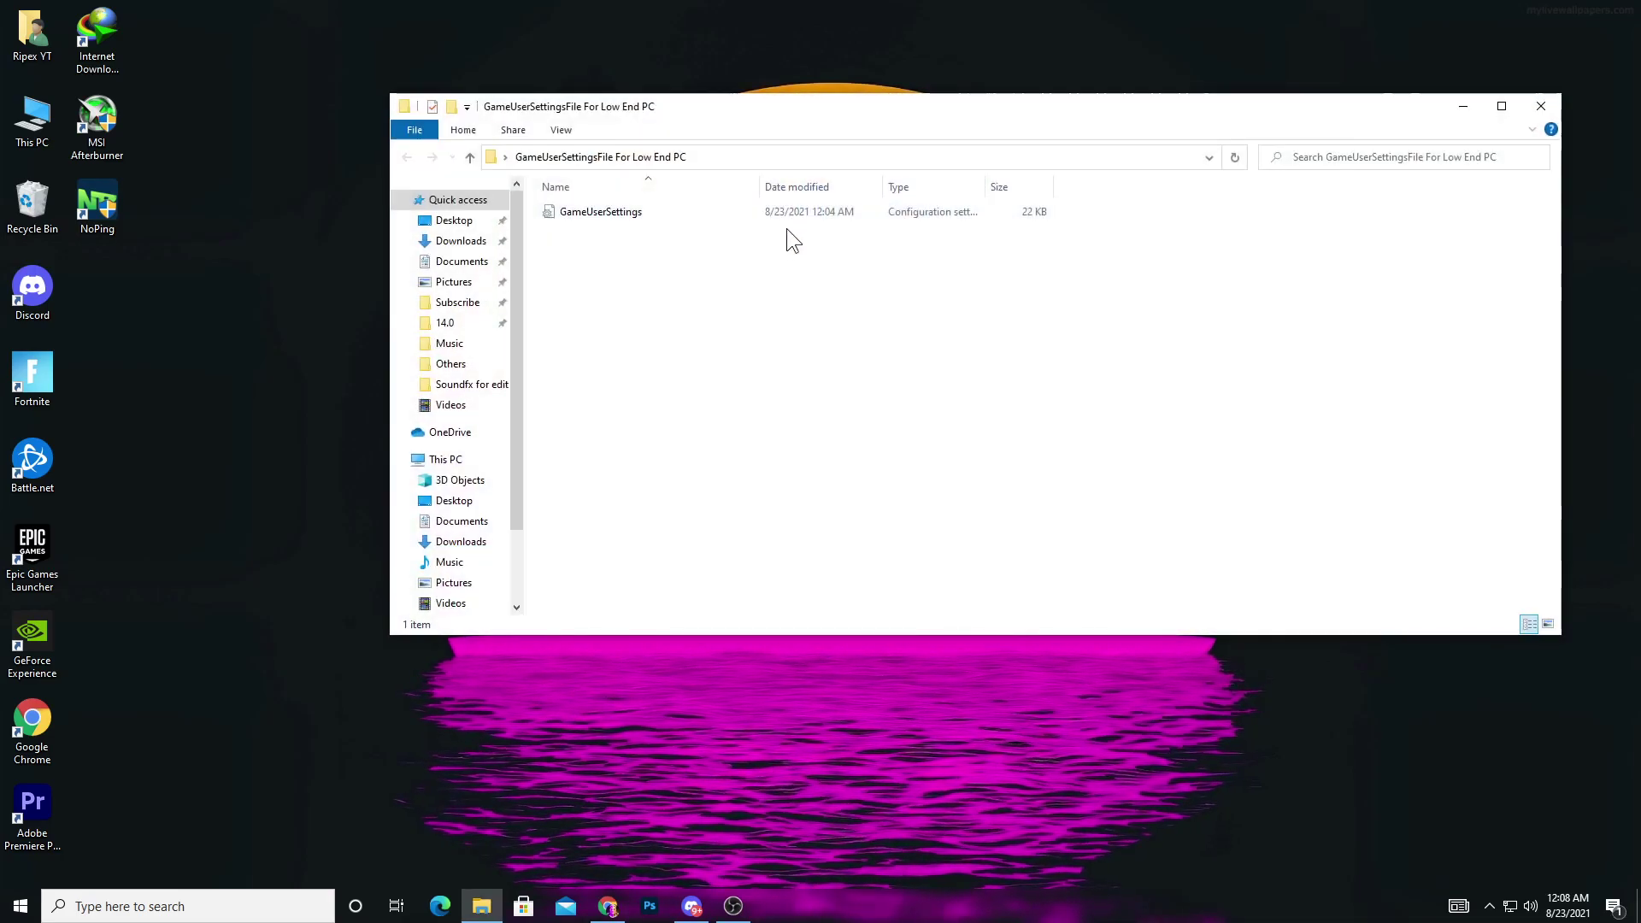
right_click(588, 213)
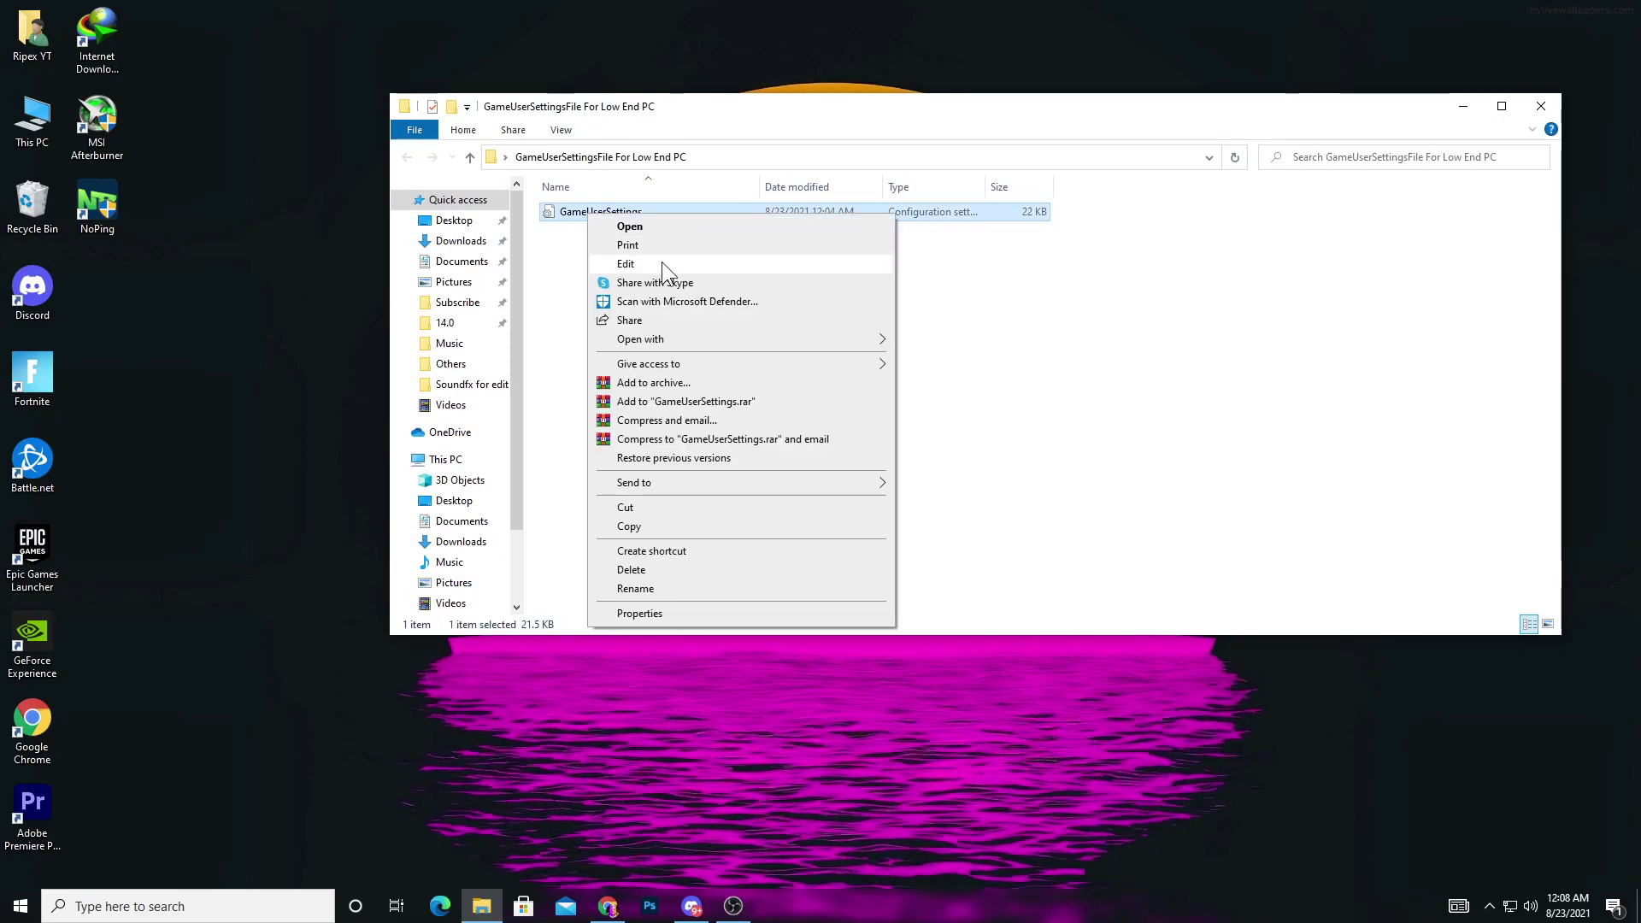
left_click(661, 264)
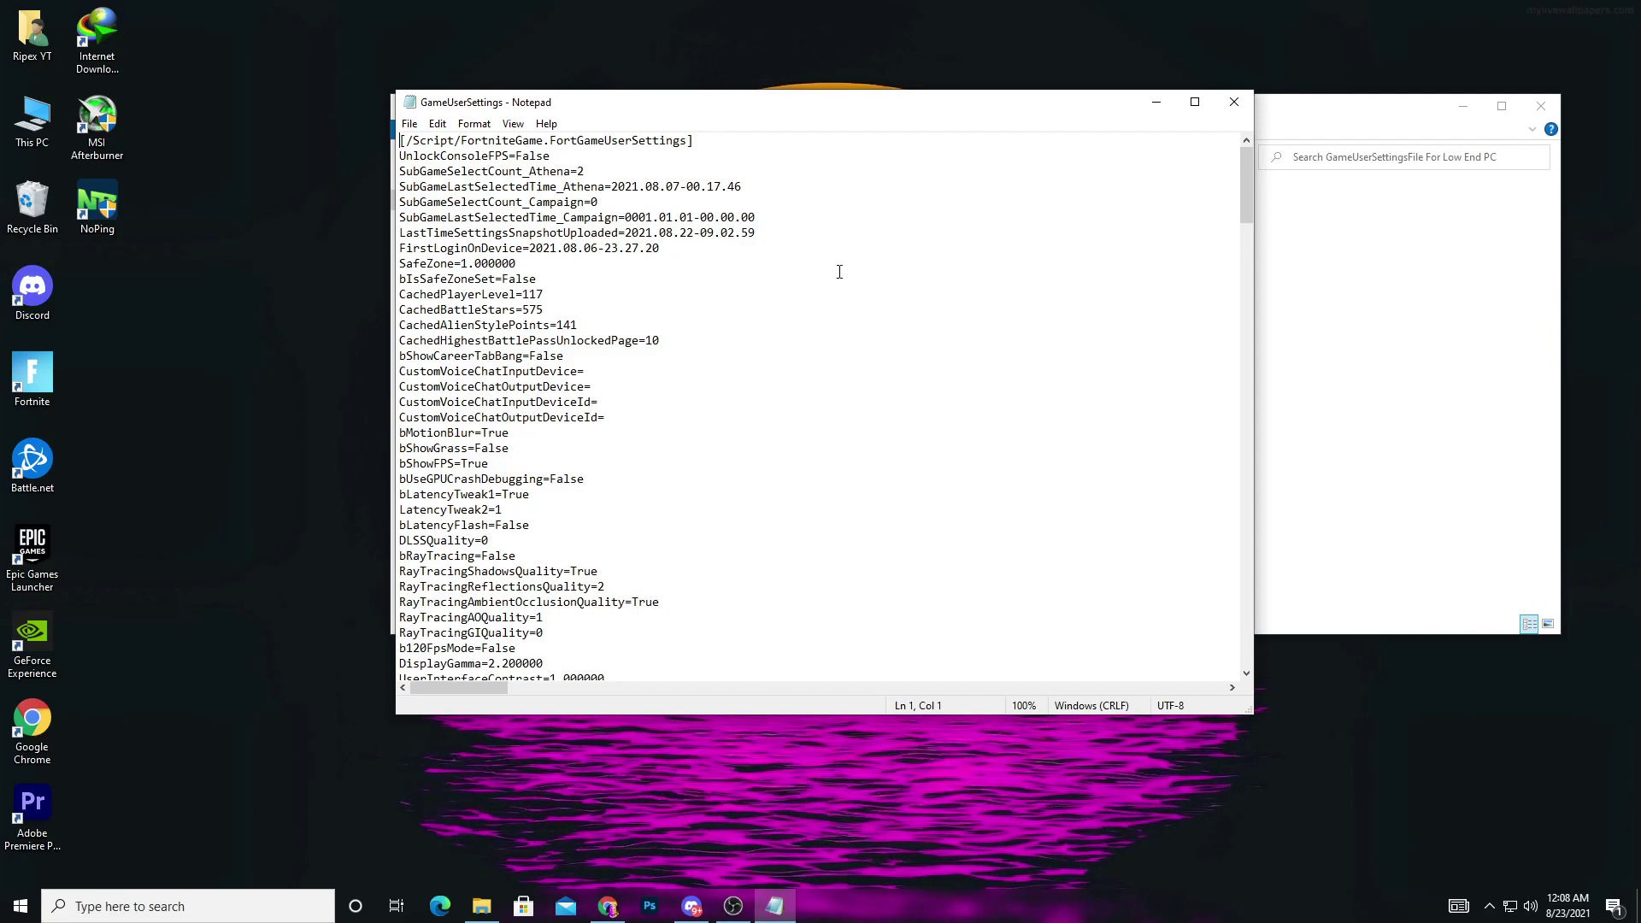
left_click(1237, 101)
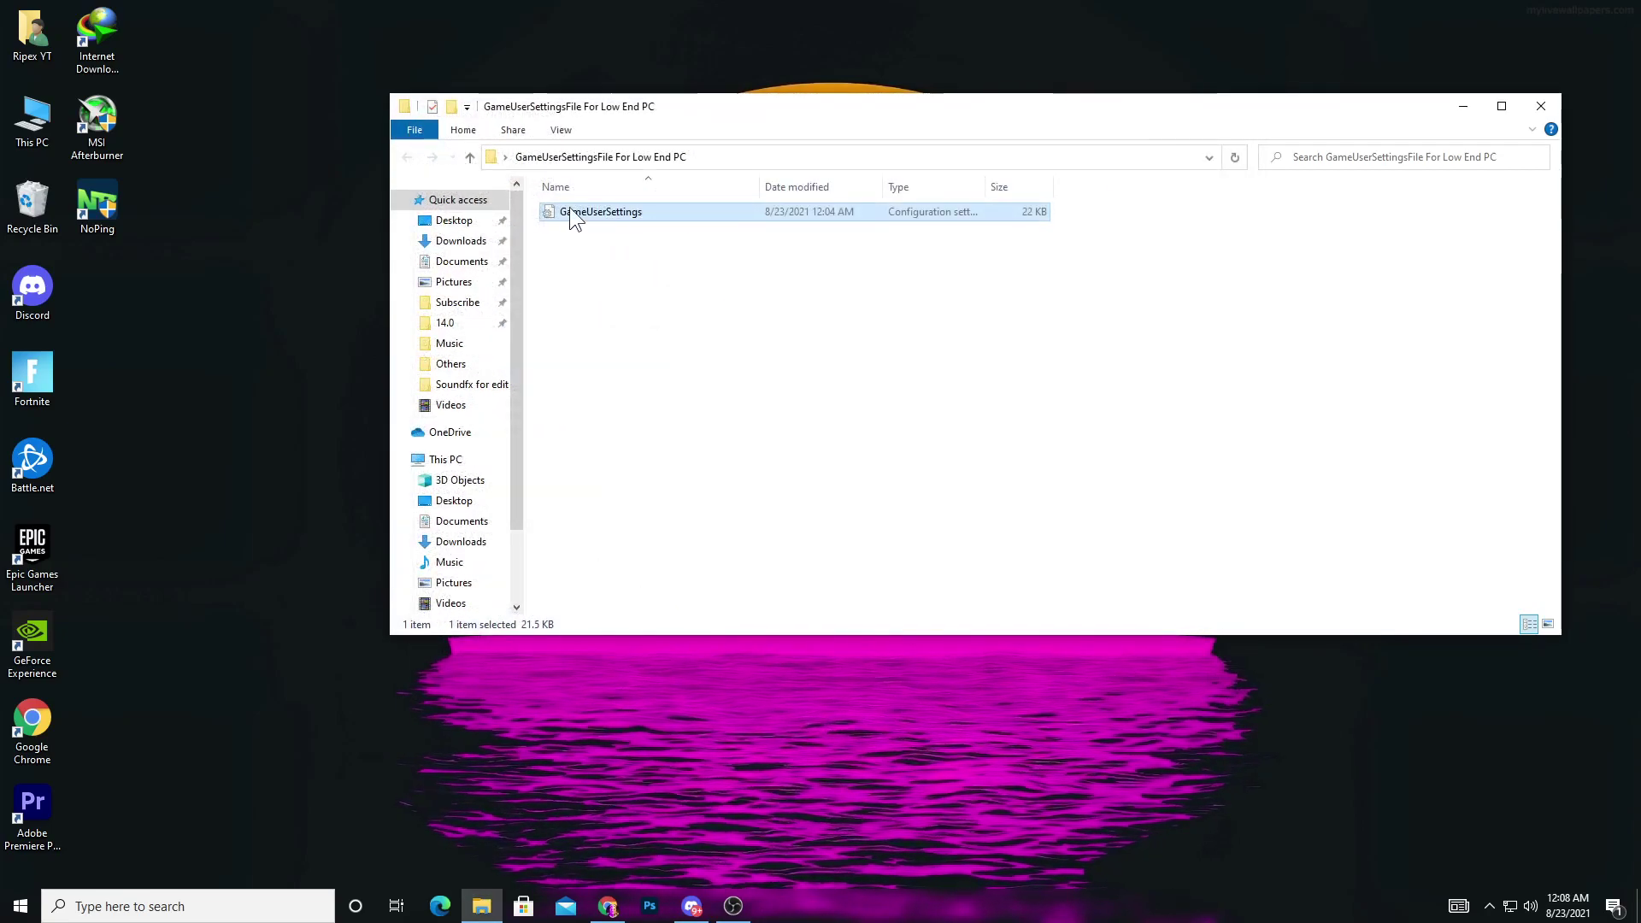
Copy the low-end GameUserSettings file.
right_click(608, 207)
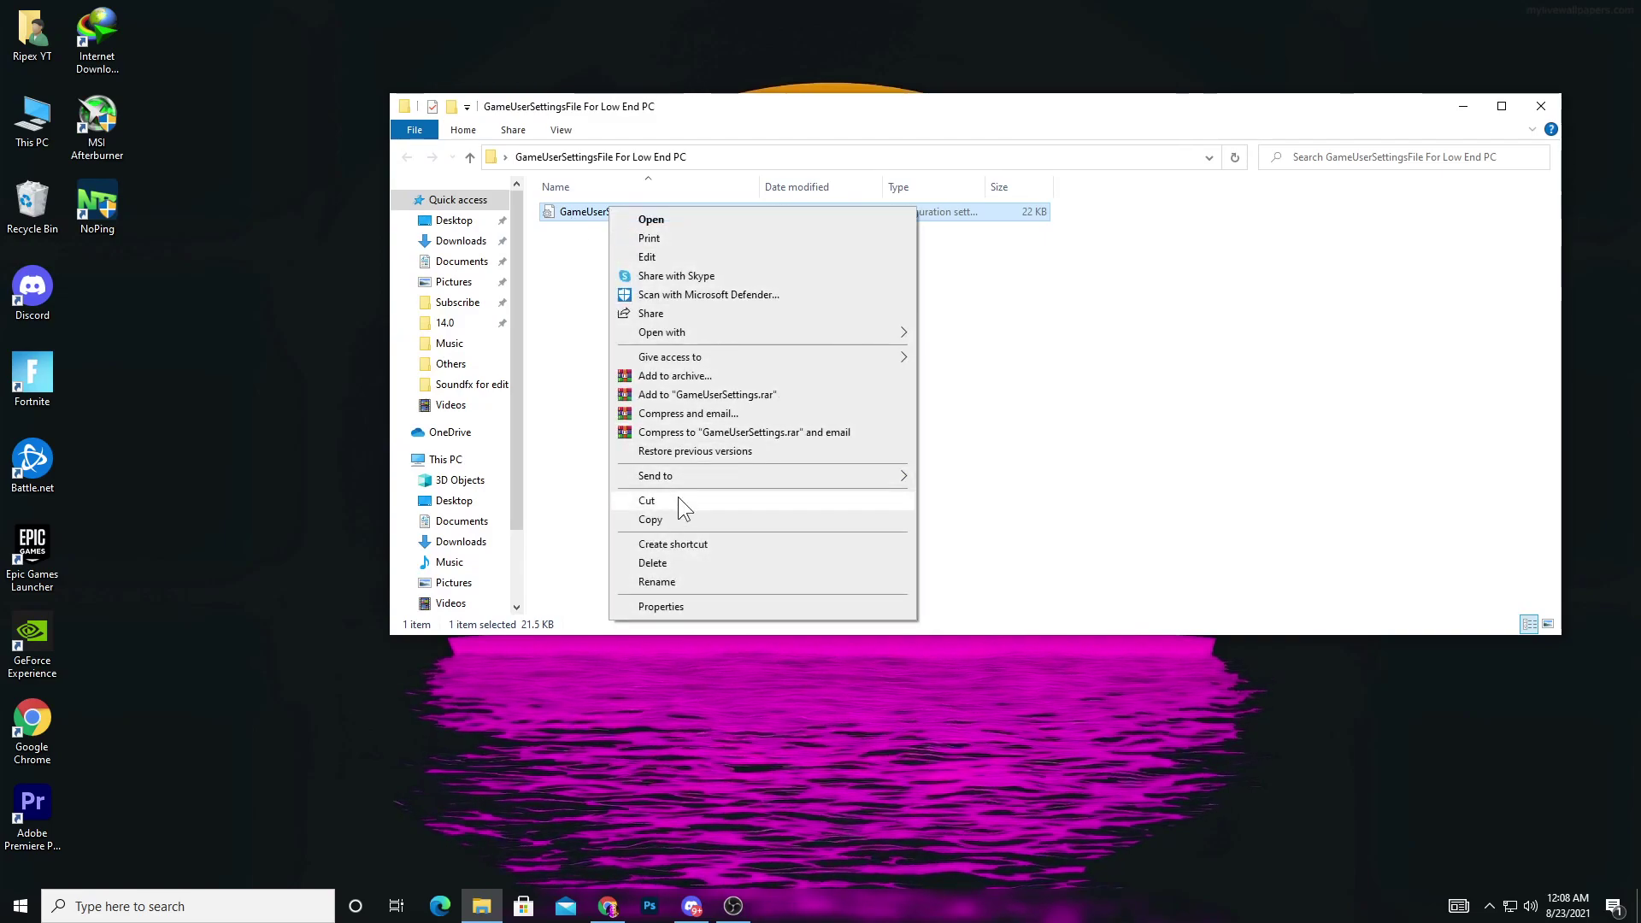
left_click(656, 521)
left_click(162, 910)
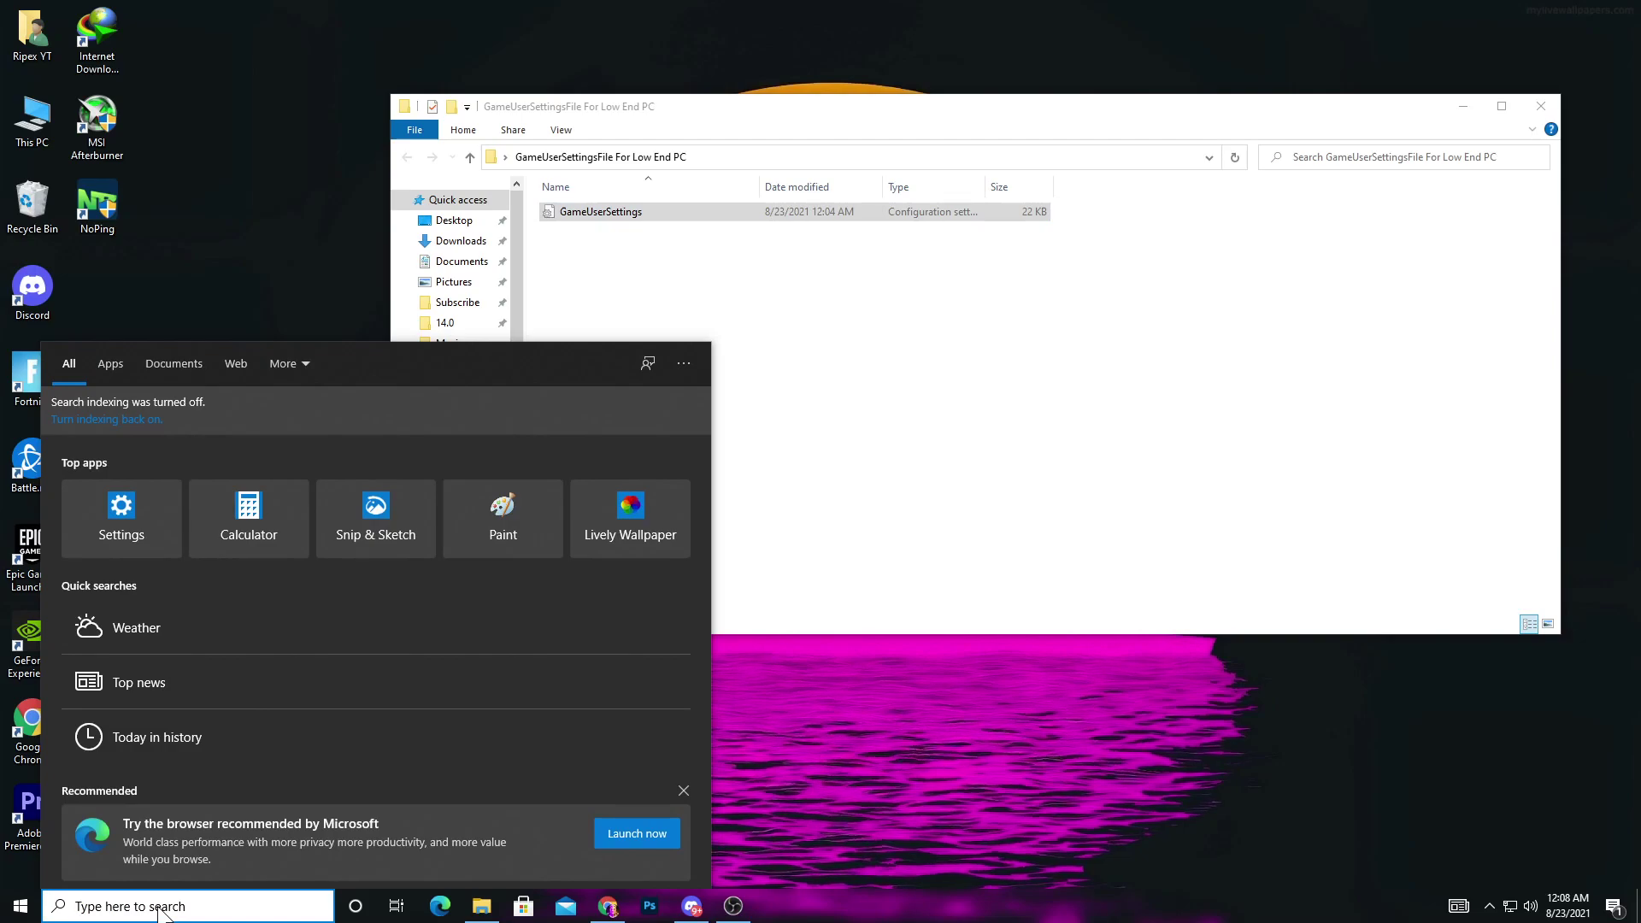
Navigate from local AppData to FortniteGame\Saved\Config\WindowsClient using the Run dialog.
type("run")
key("Return")
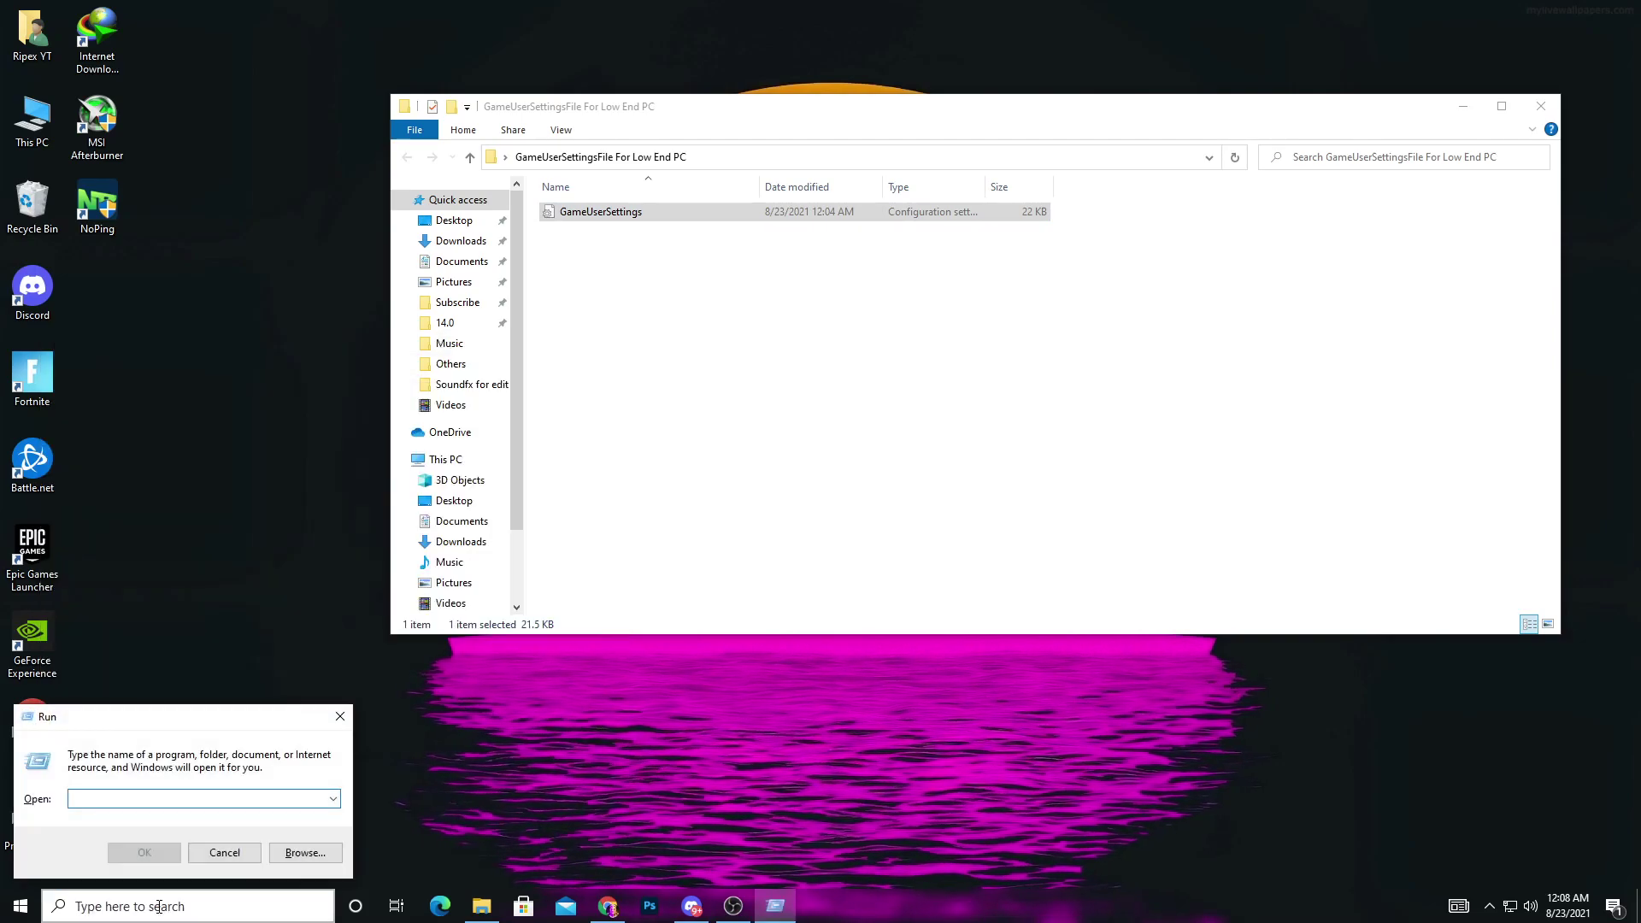
type("%LOCALAPPDATA%")
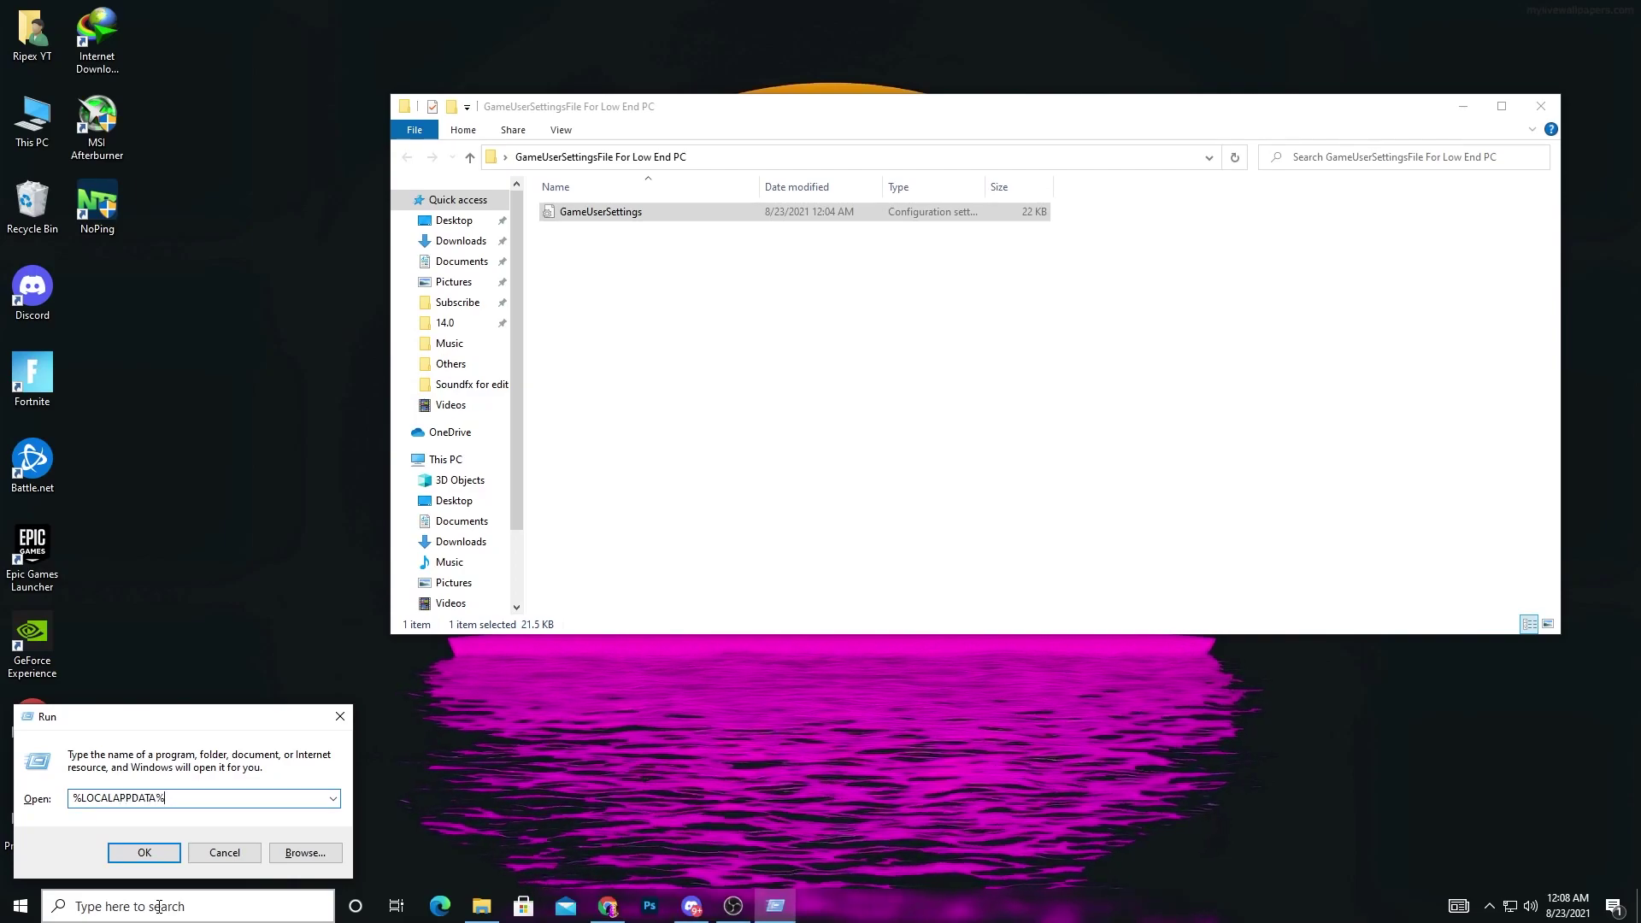
key("Return")
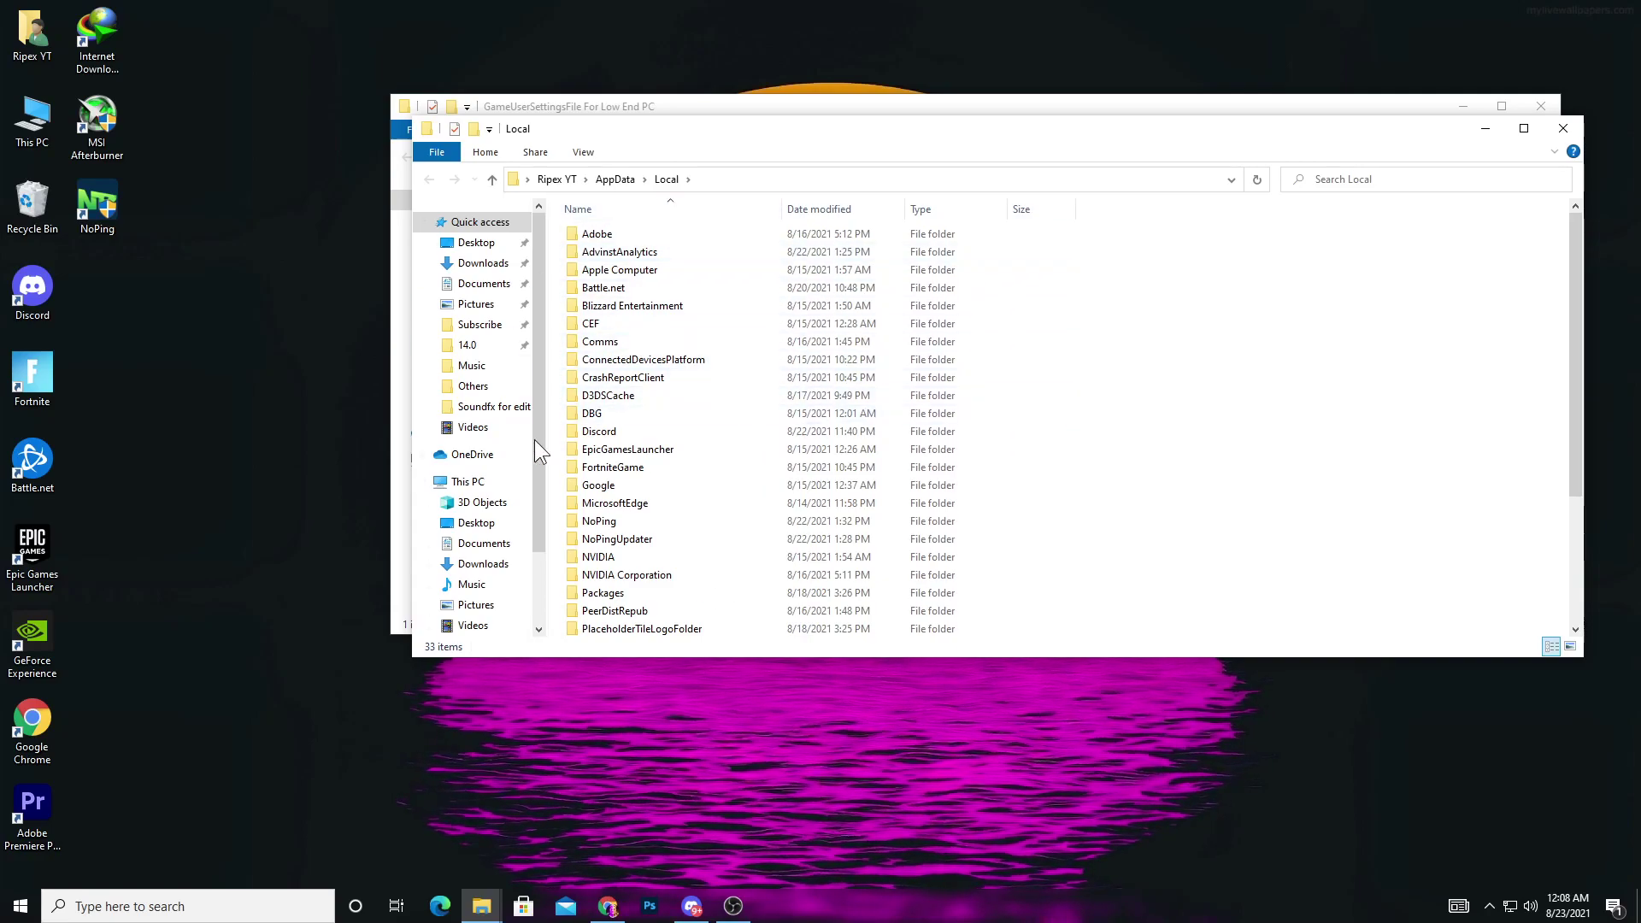
left_click(592, 470)
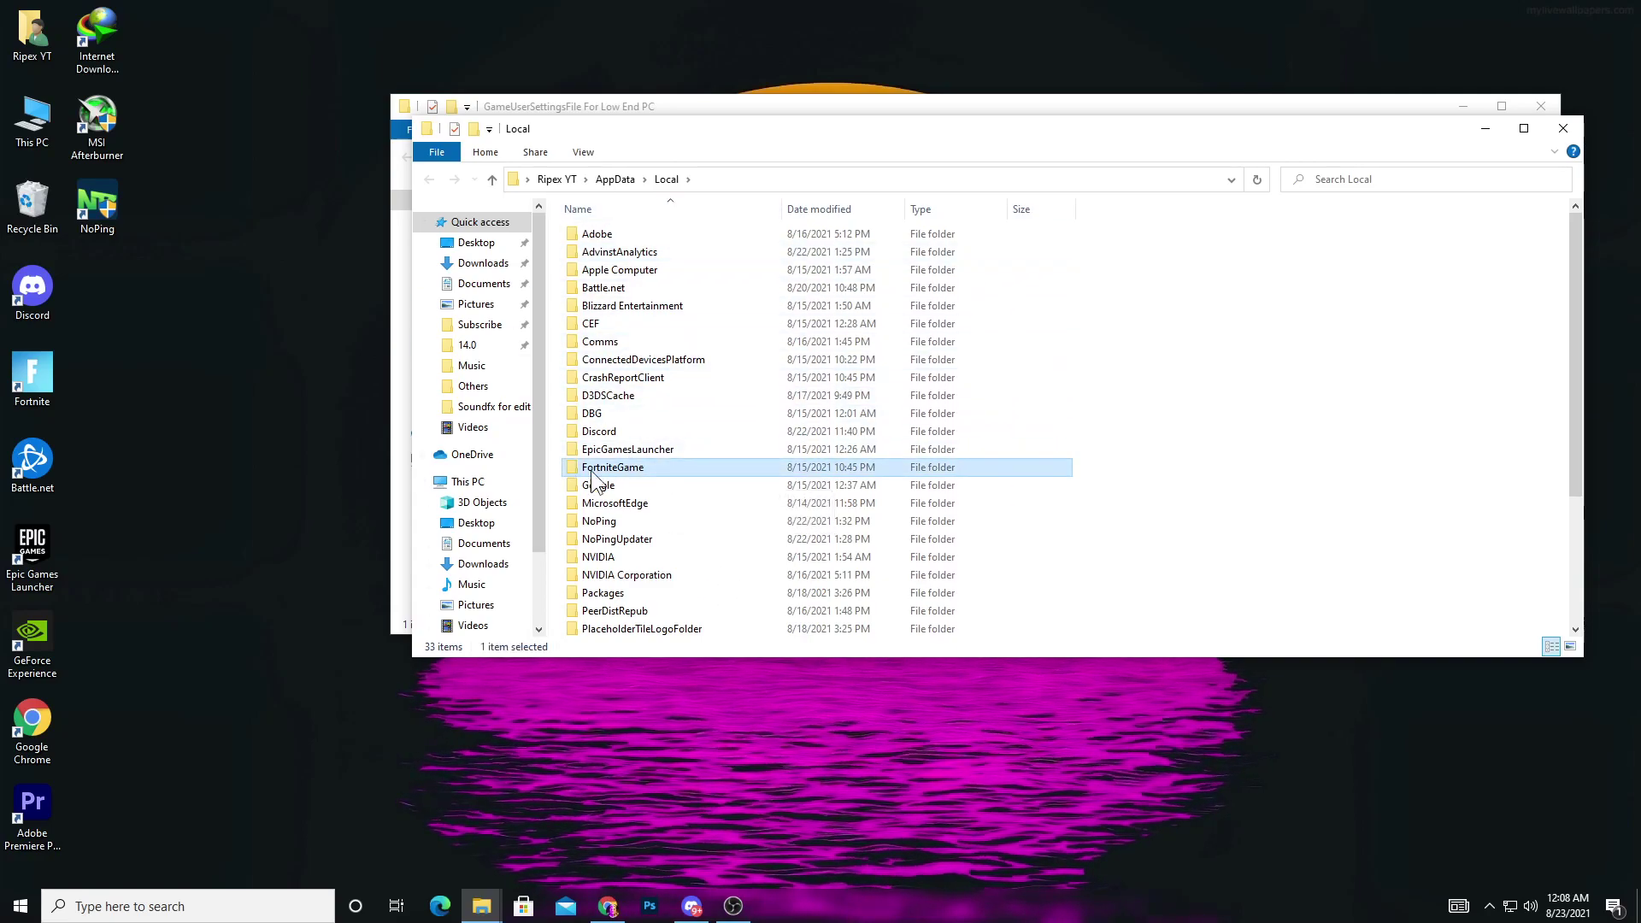
double_click(652, 470)
double_click(629, 234)
double_click(674, 248)
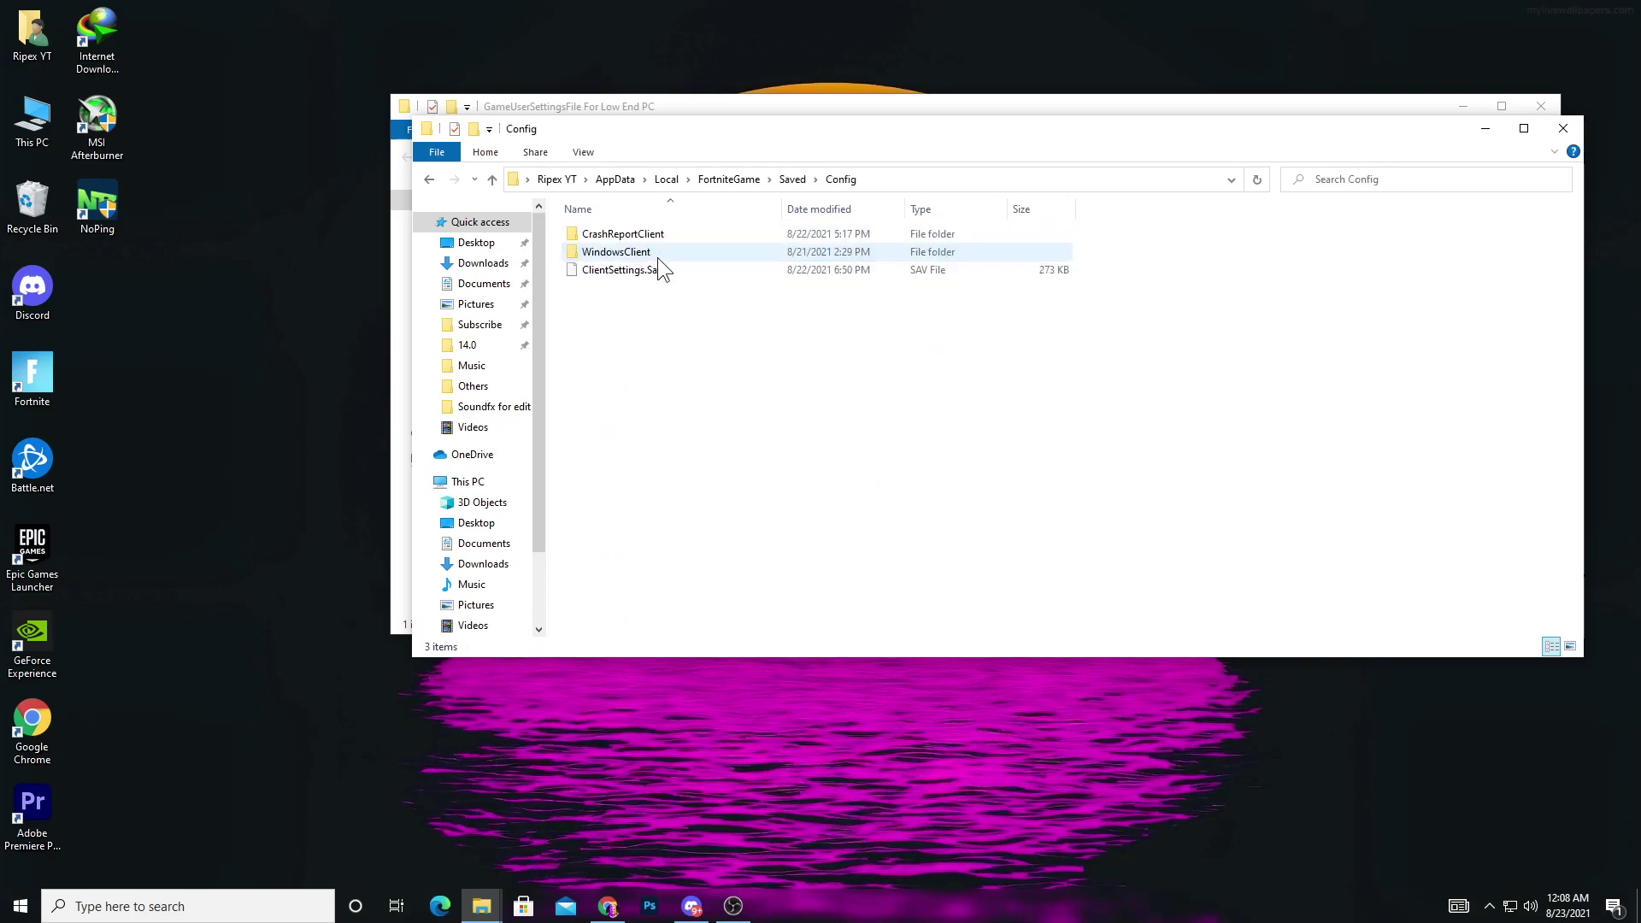
double_click(654, 257)
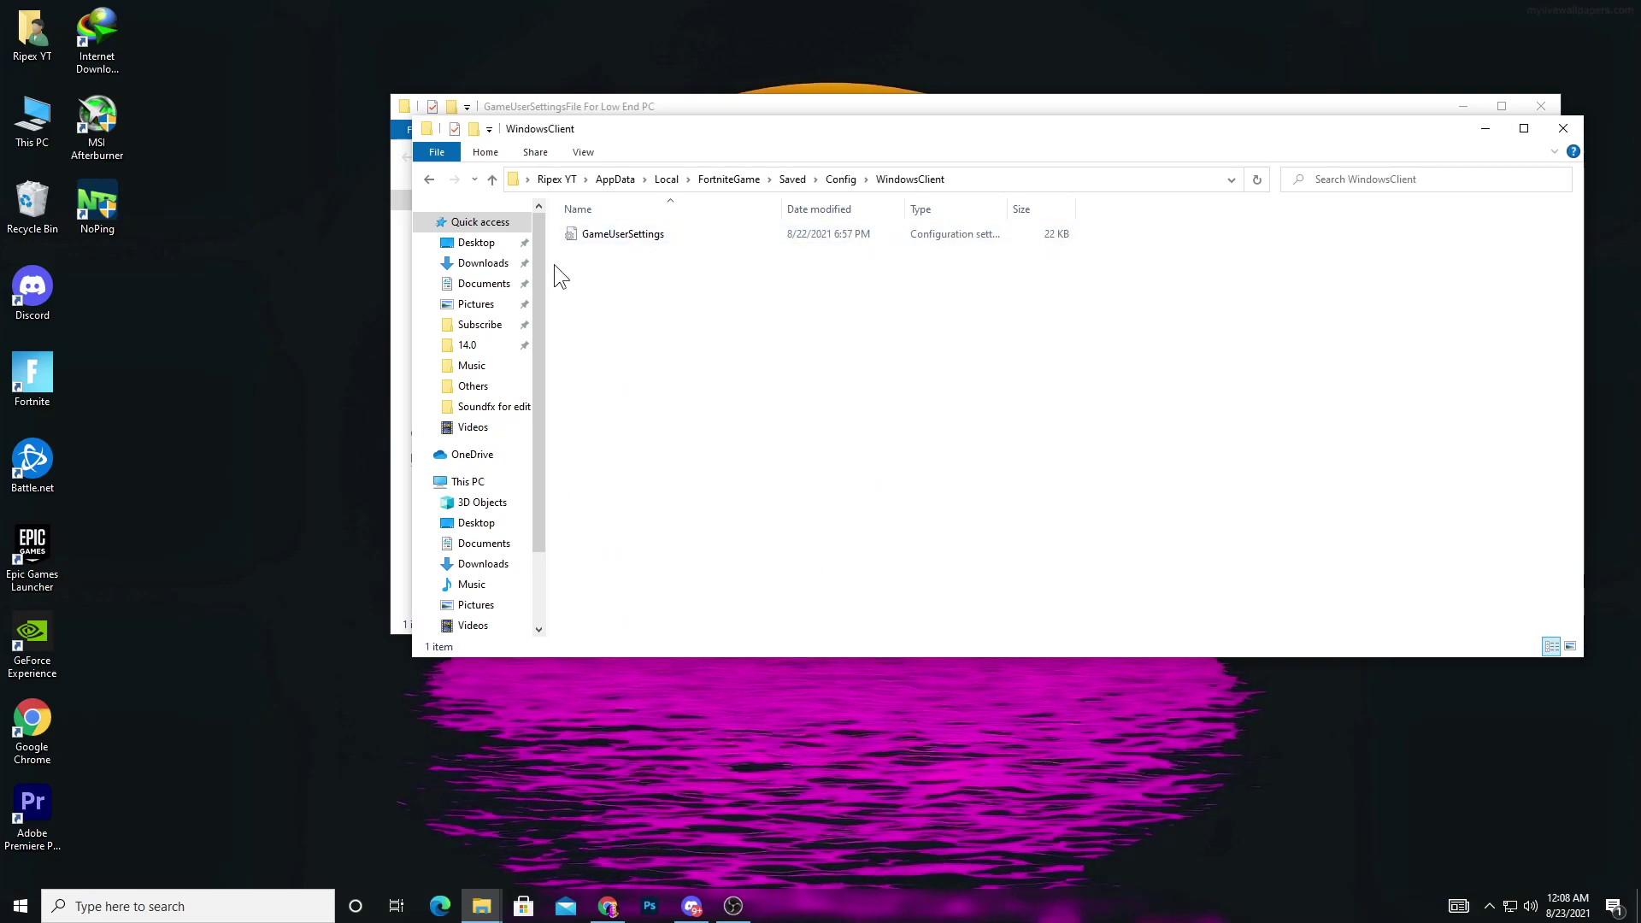
Paste the low-end GameUserSettings file there, replacing the existing one, and close the window.
right_click(671, 312)
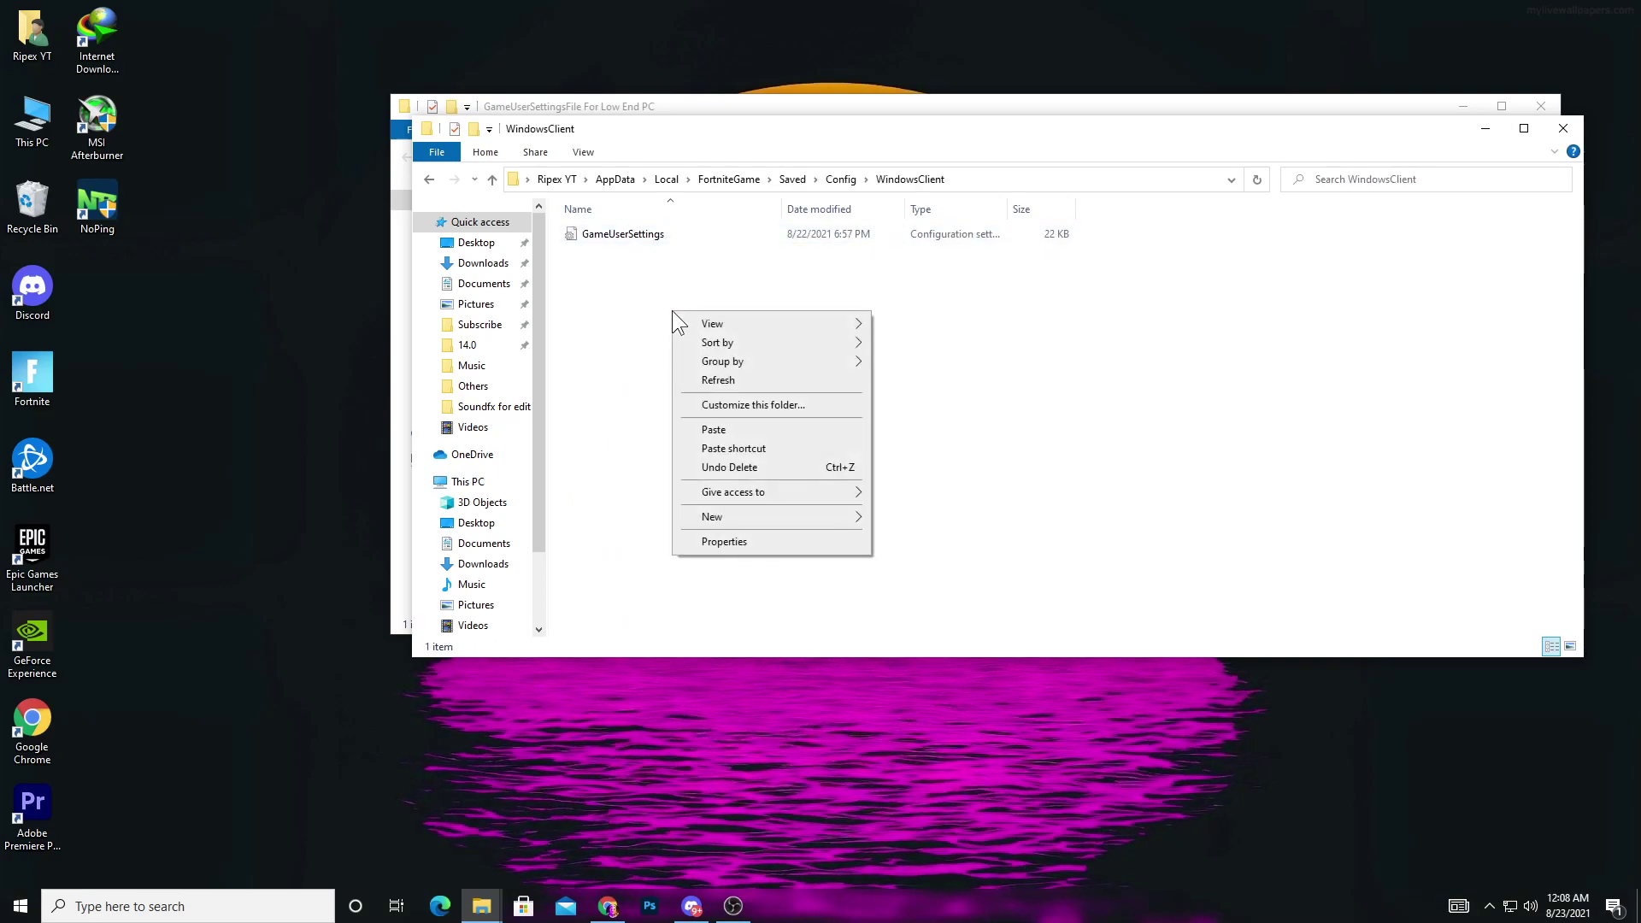
left_click(709, 430)
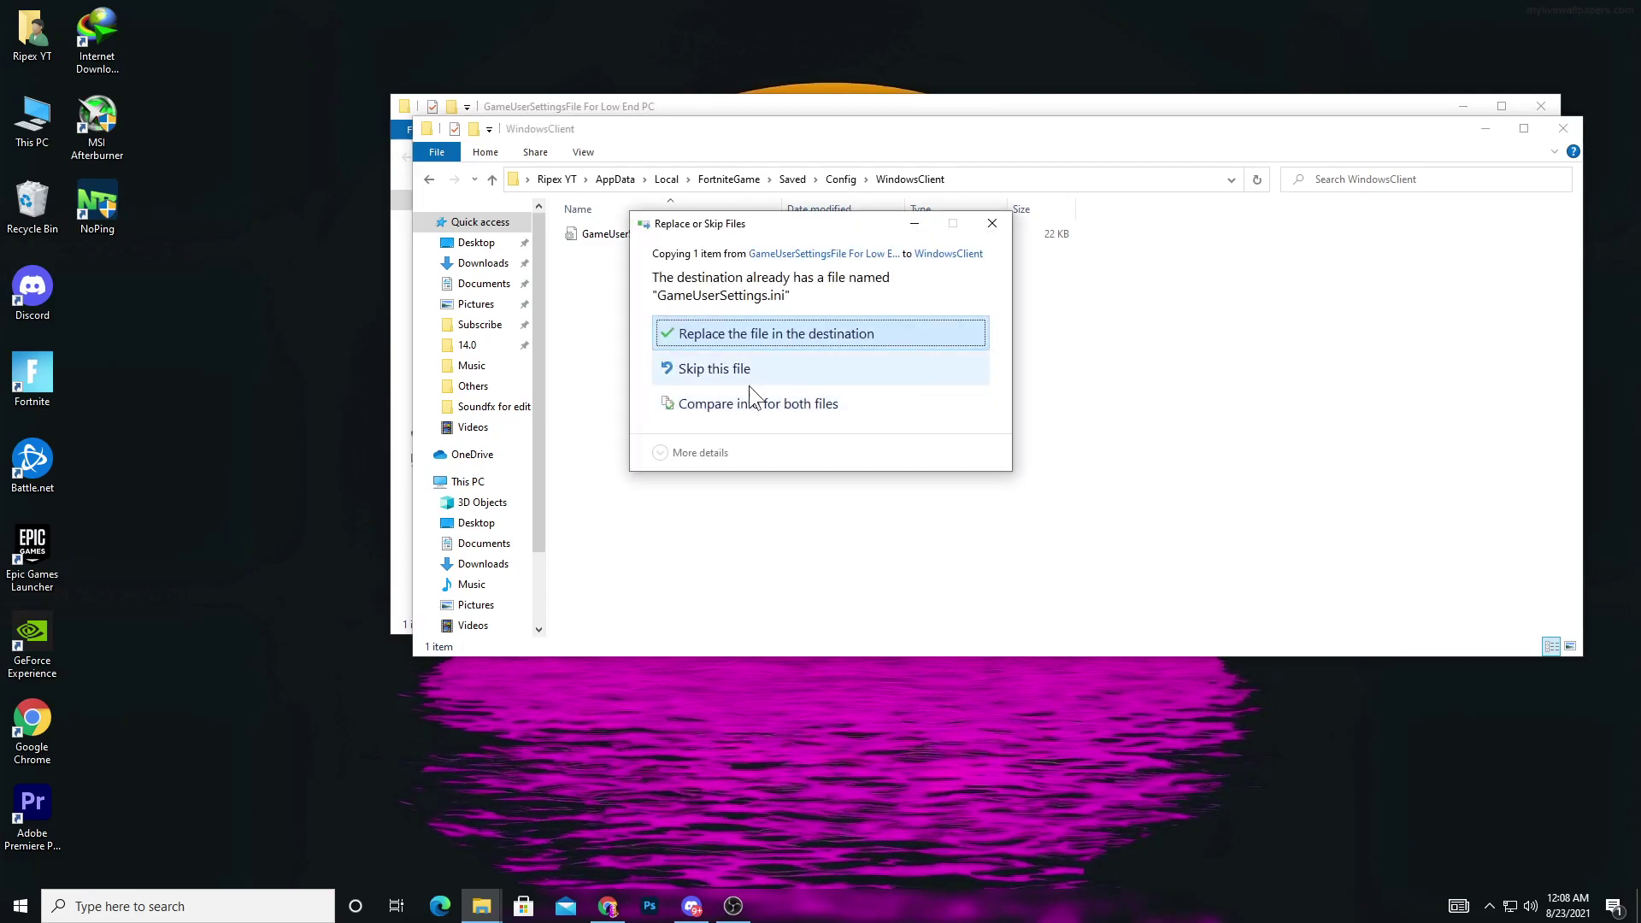
left_click(886, 329)
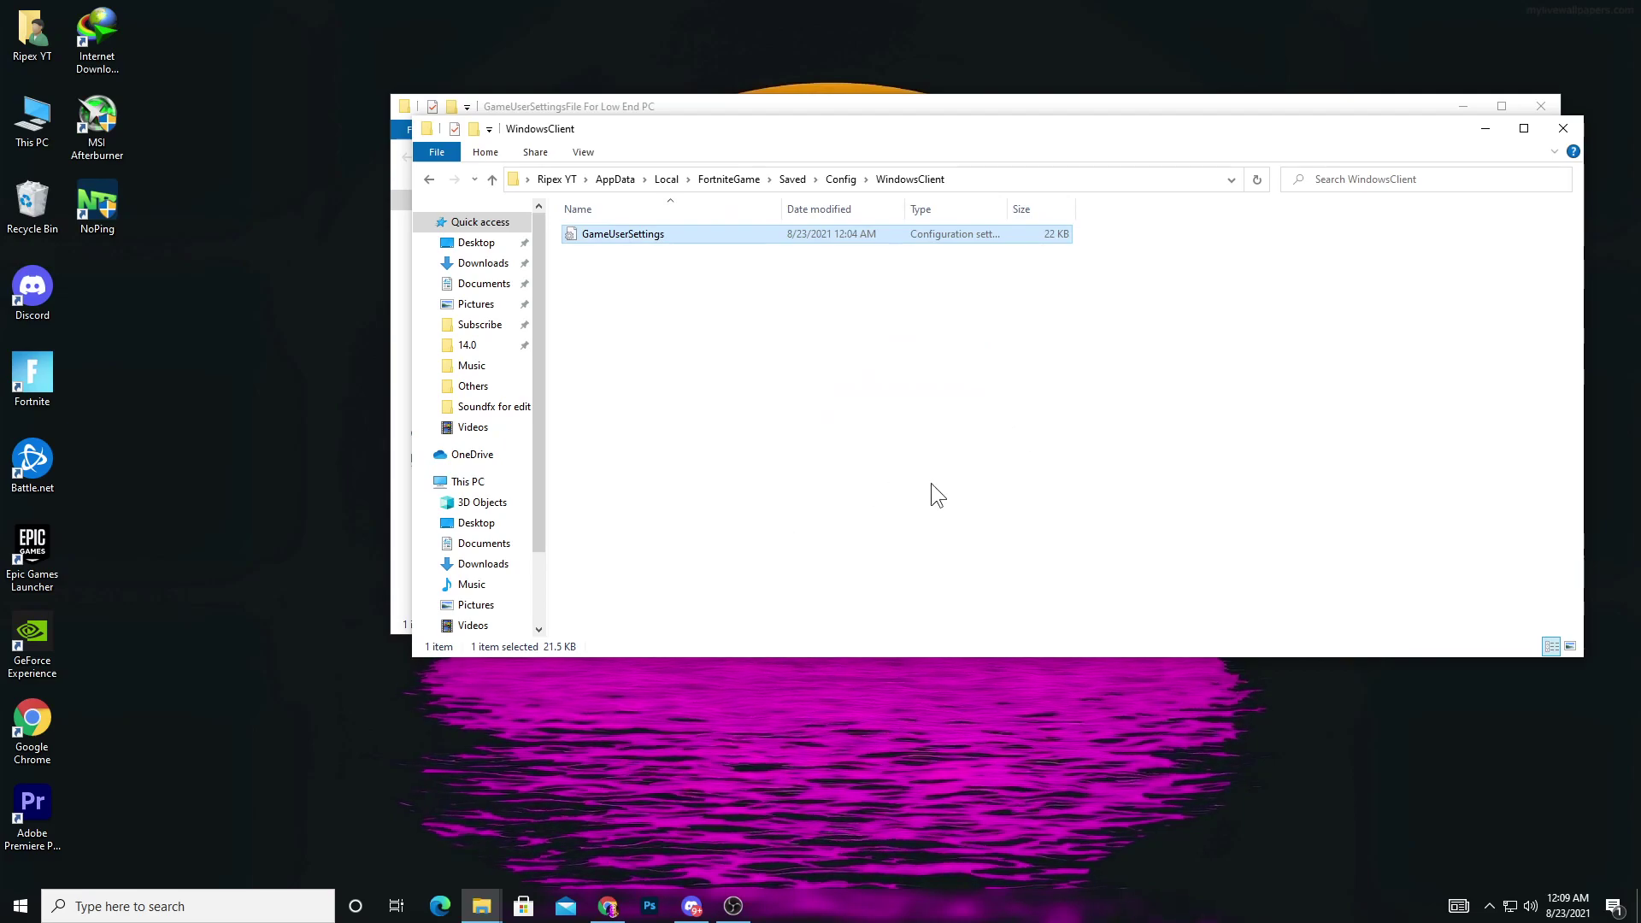
left_click(1562, 128)
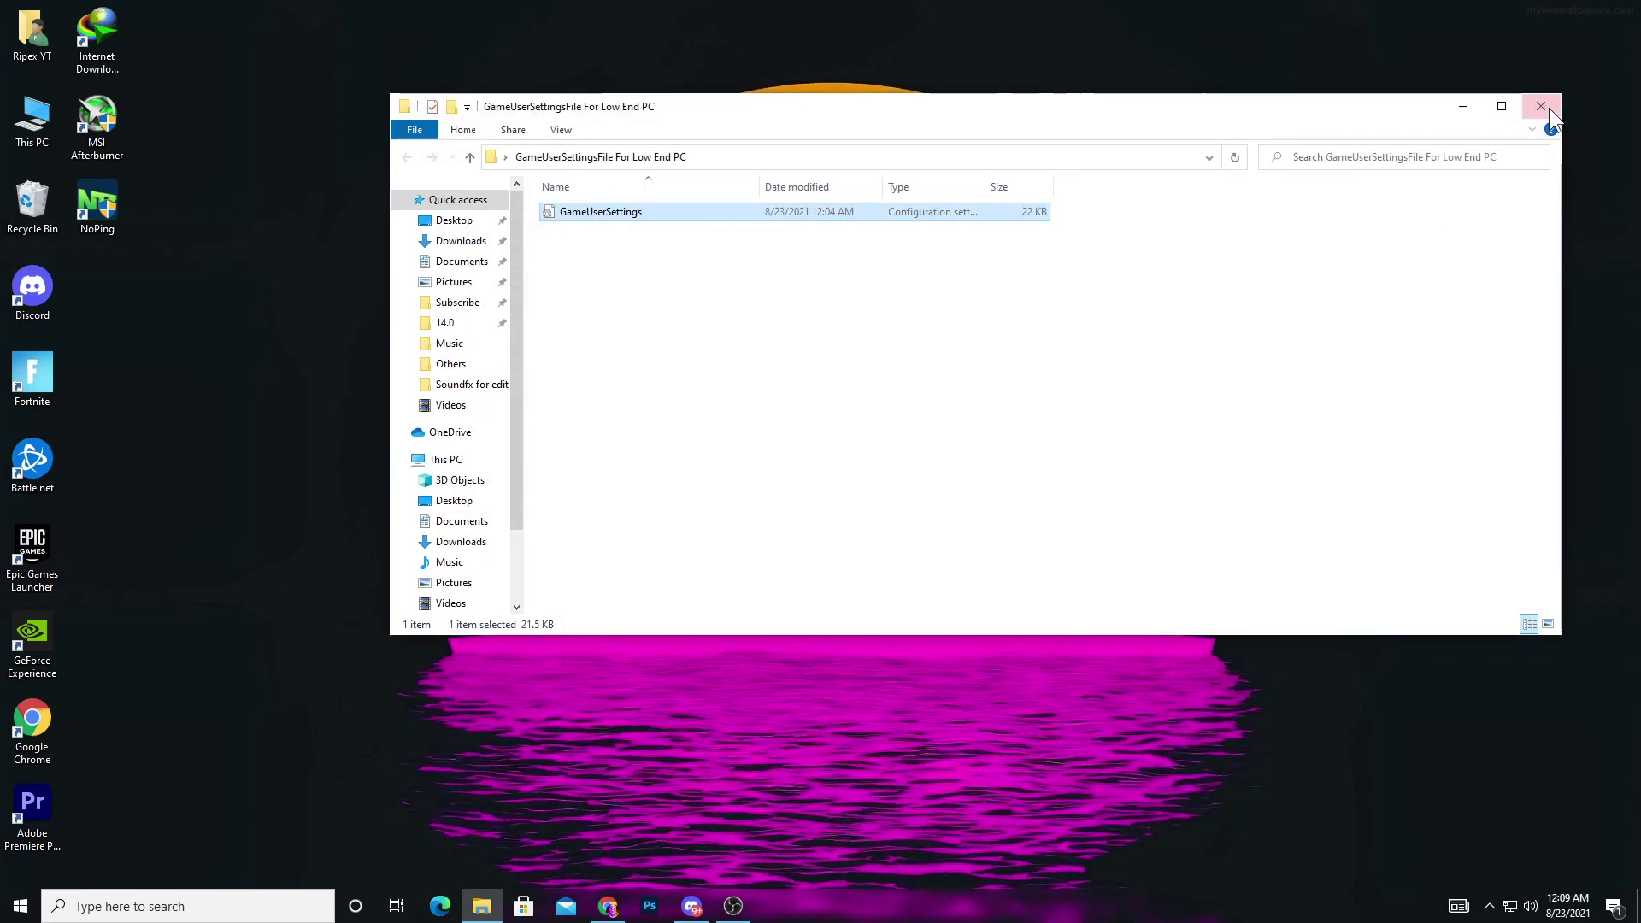
left_click(1541, 106)
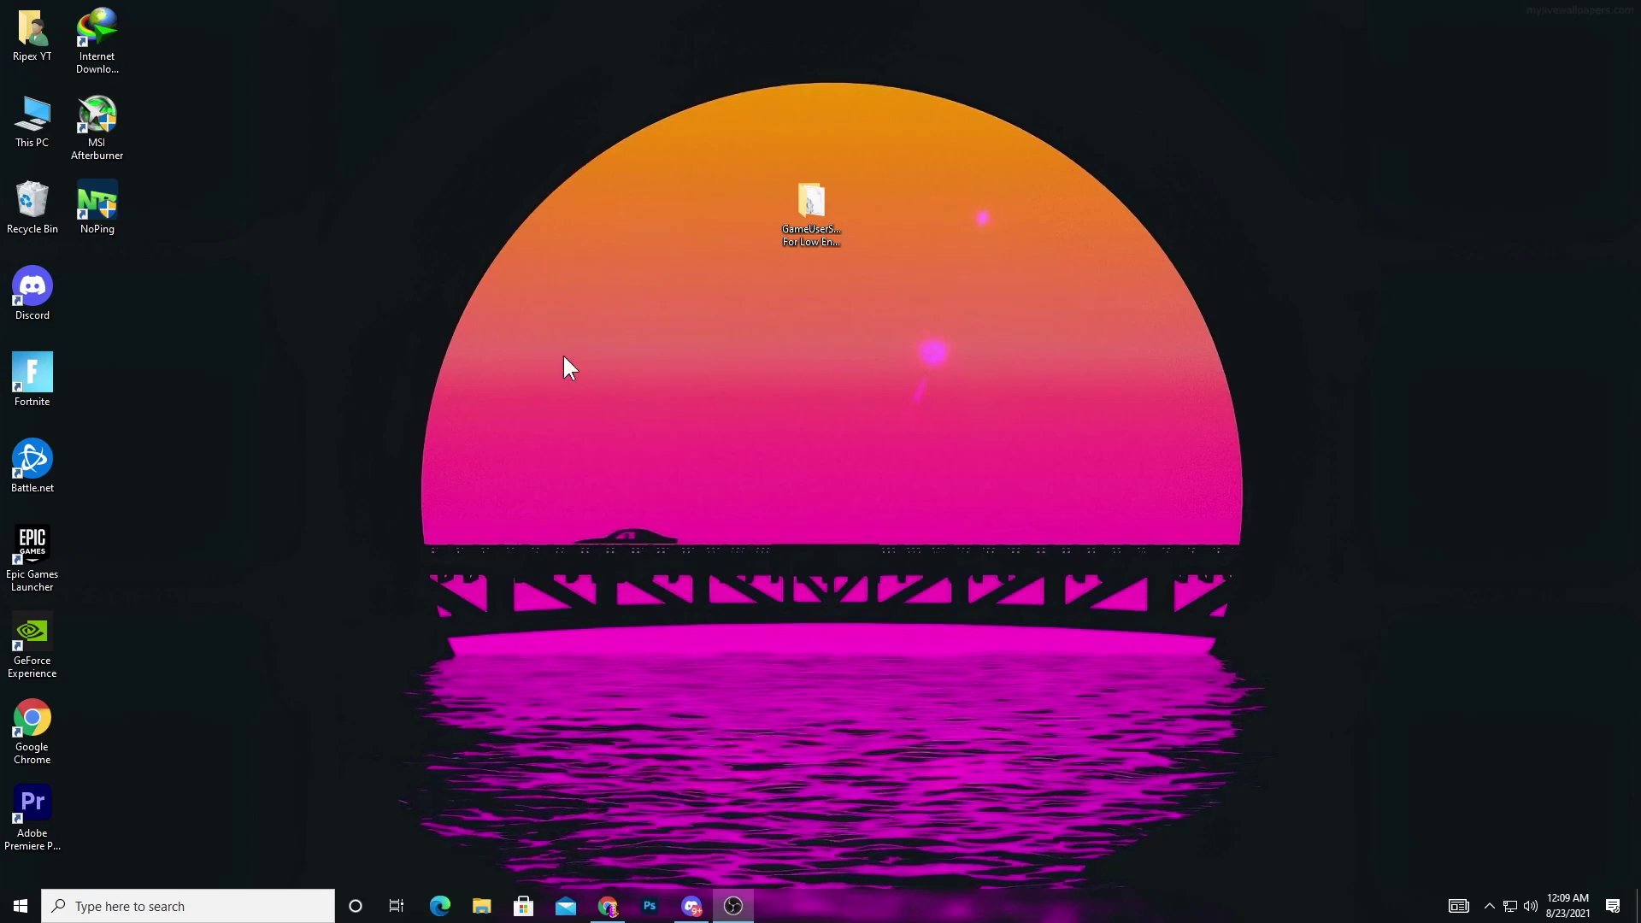
right_click(573, 325)
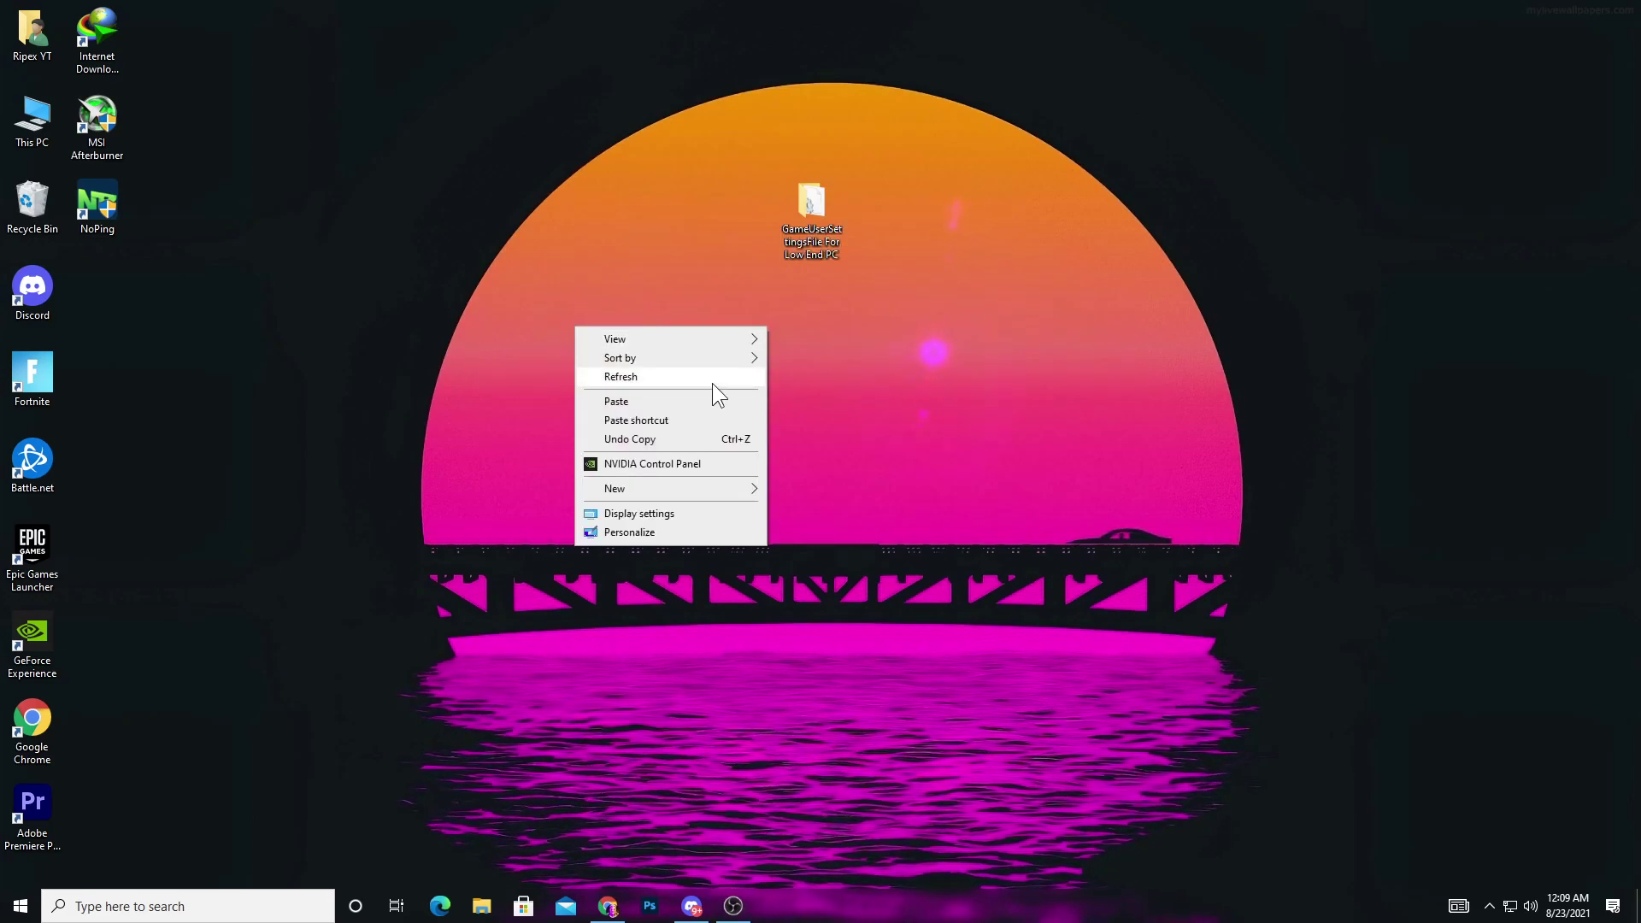
left_click(618, 514)
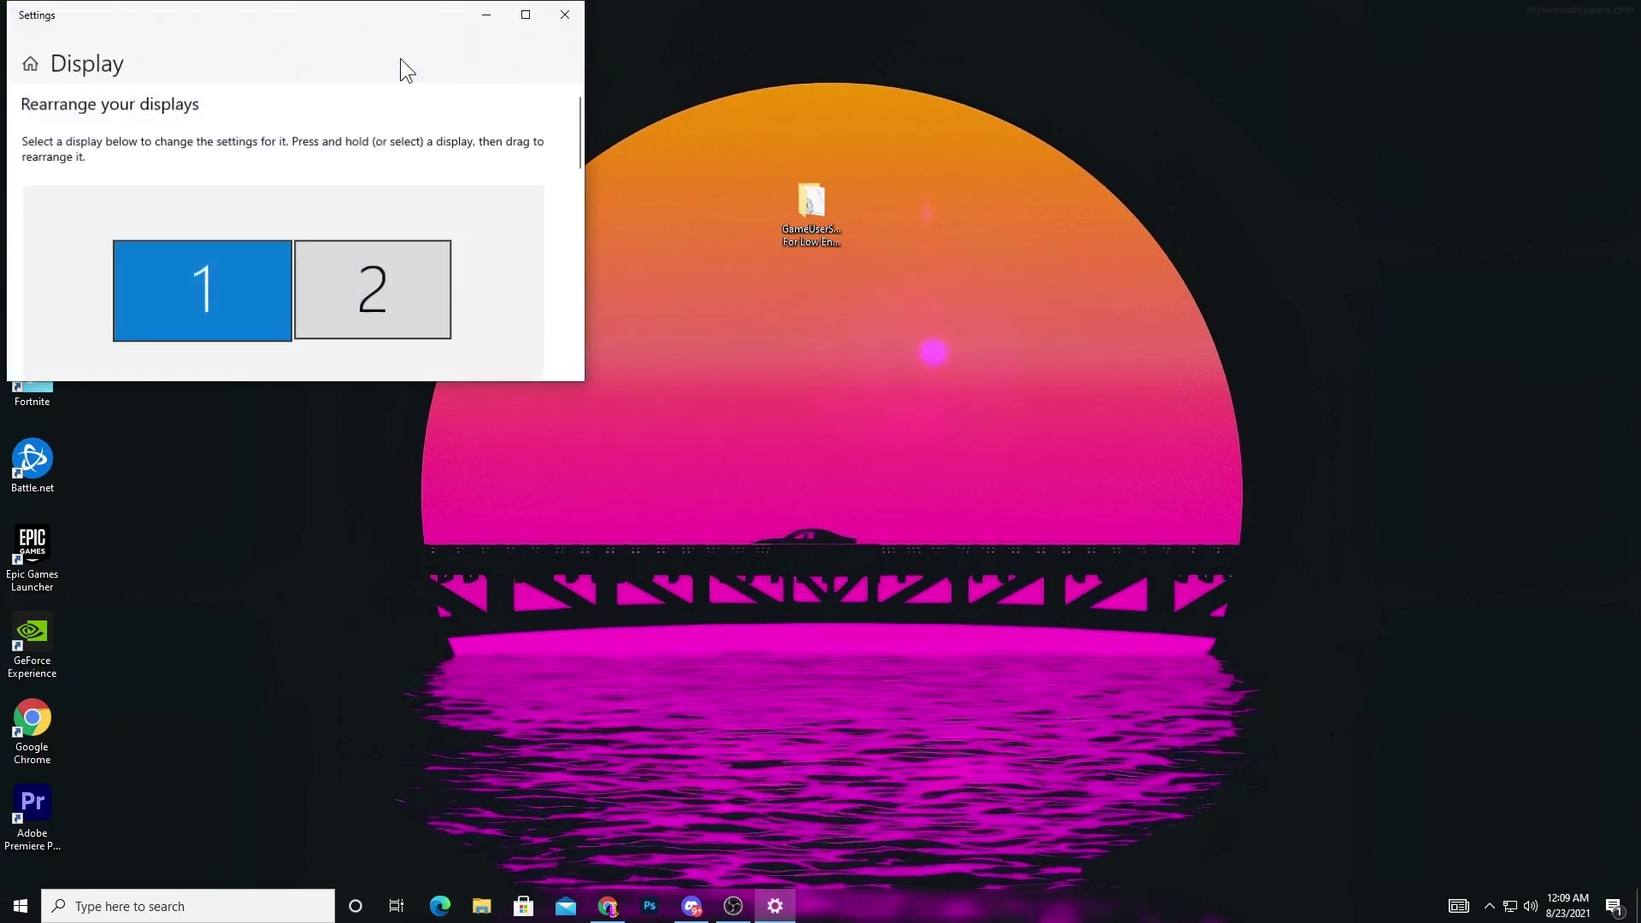
left_click(525, 17)
scroll(439, 663, "down", 5)
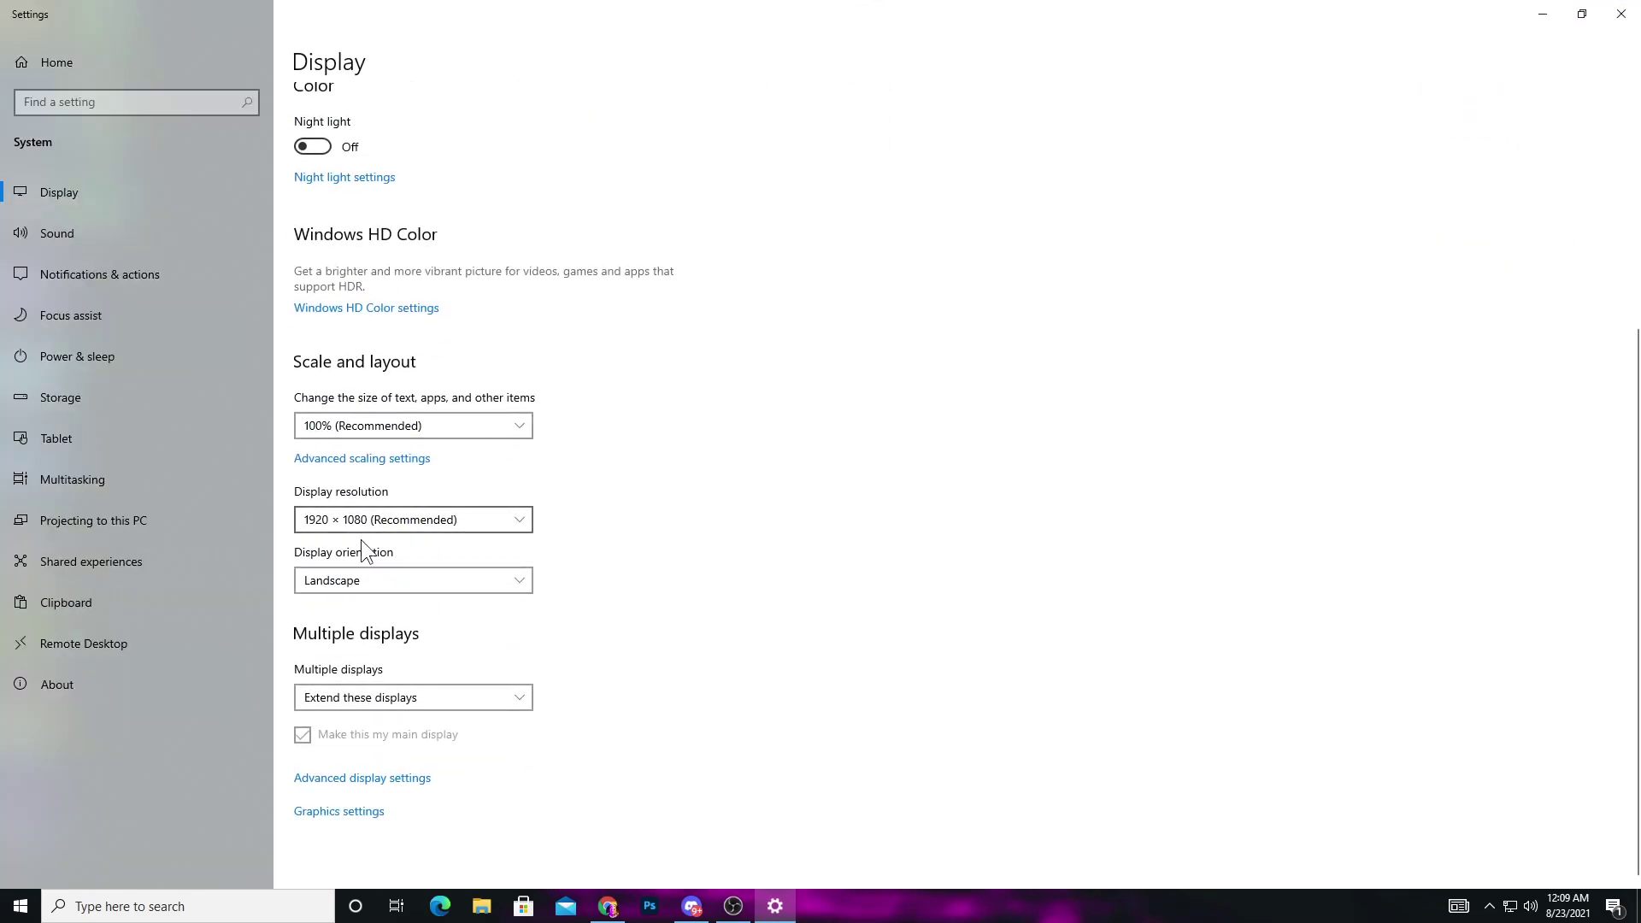
left_click(384, 526)
scroll(427, 662, "down", 1)
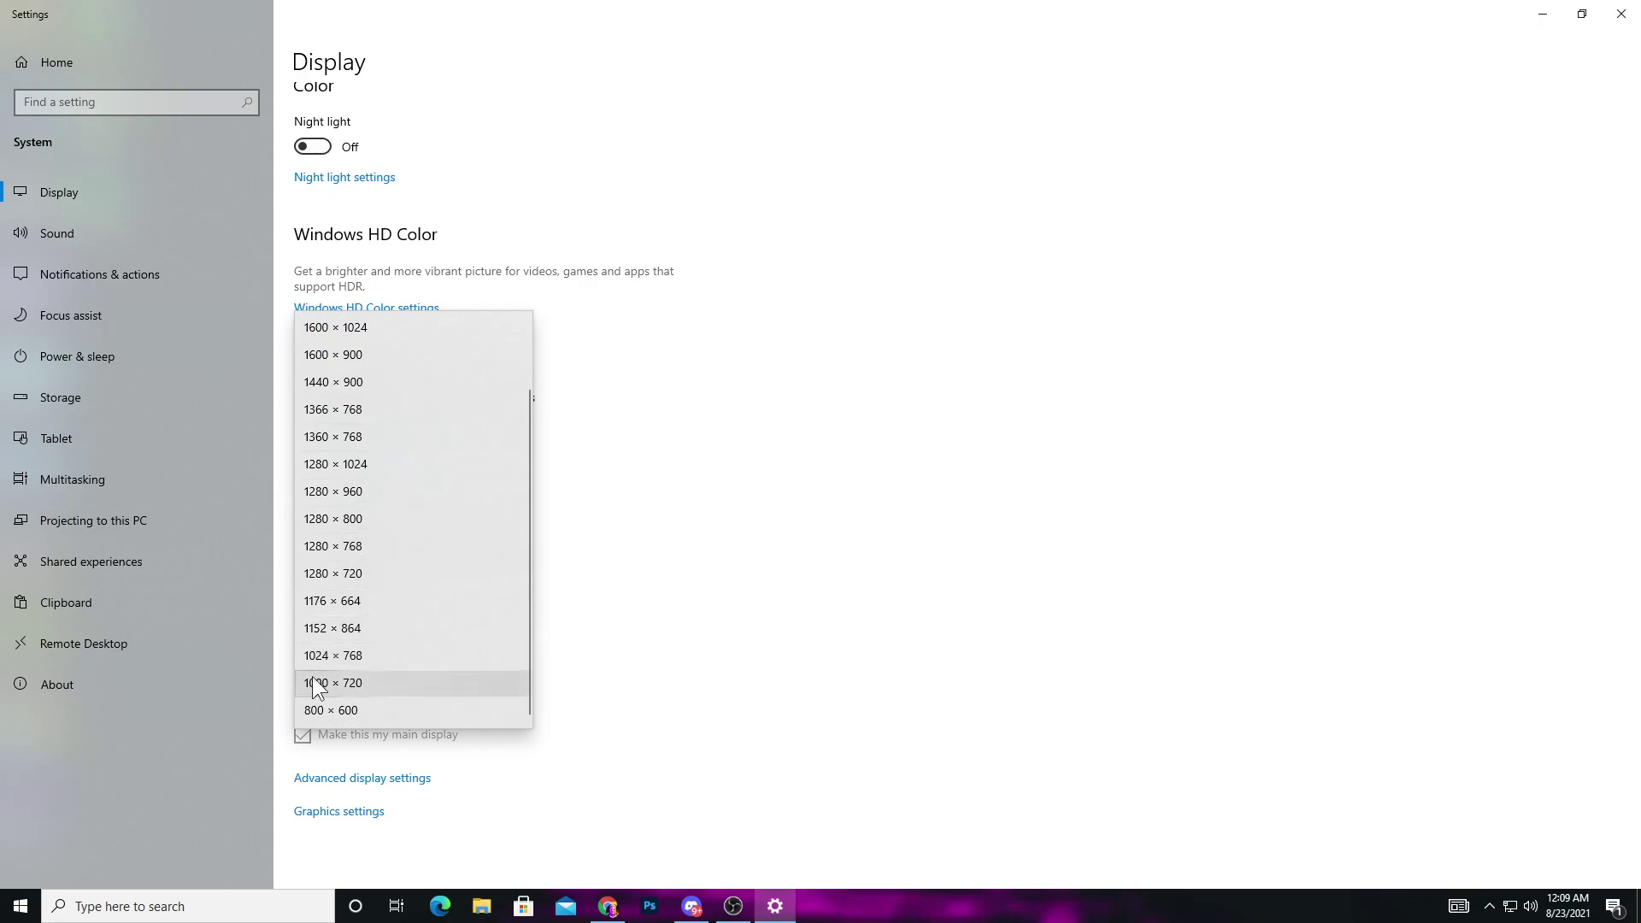
scroll(393, 468, "up", 1)
scroll(352, 536, "down", 1)
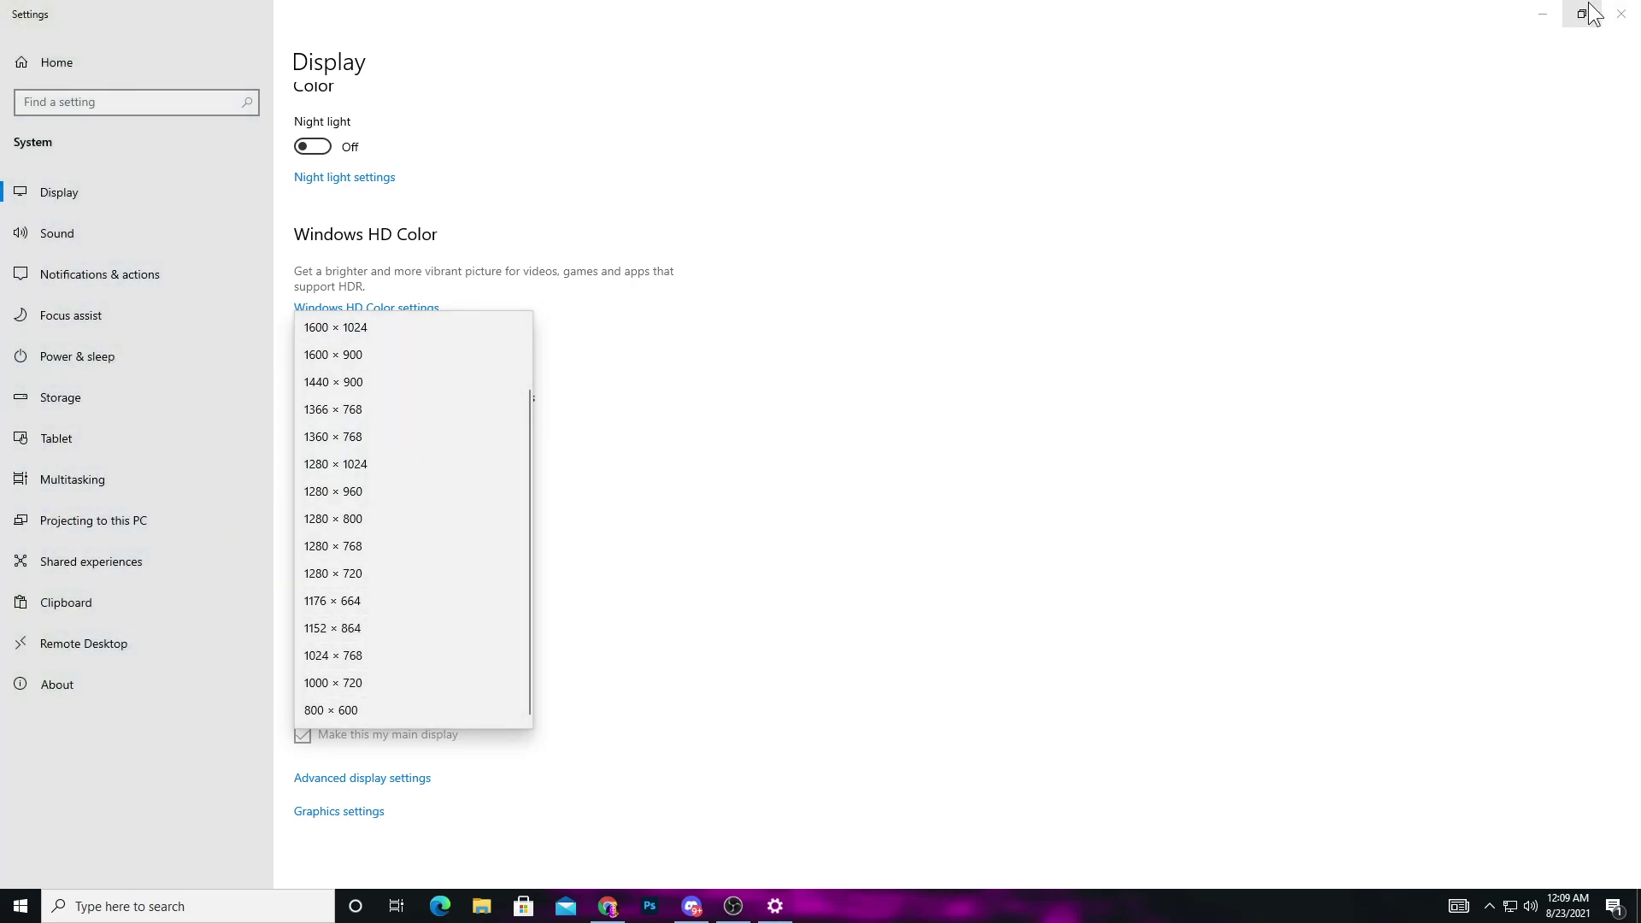
left_click(1621, 14)
Launch NVIDIA Control Panel from the desktop context menu and maximize its window.
right_click(1068, 246)
left_click(1128, 384)
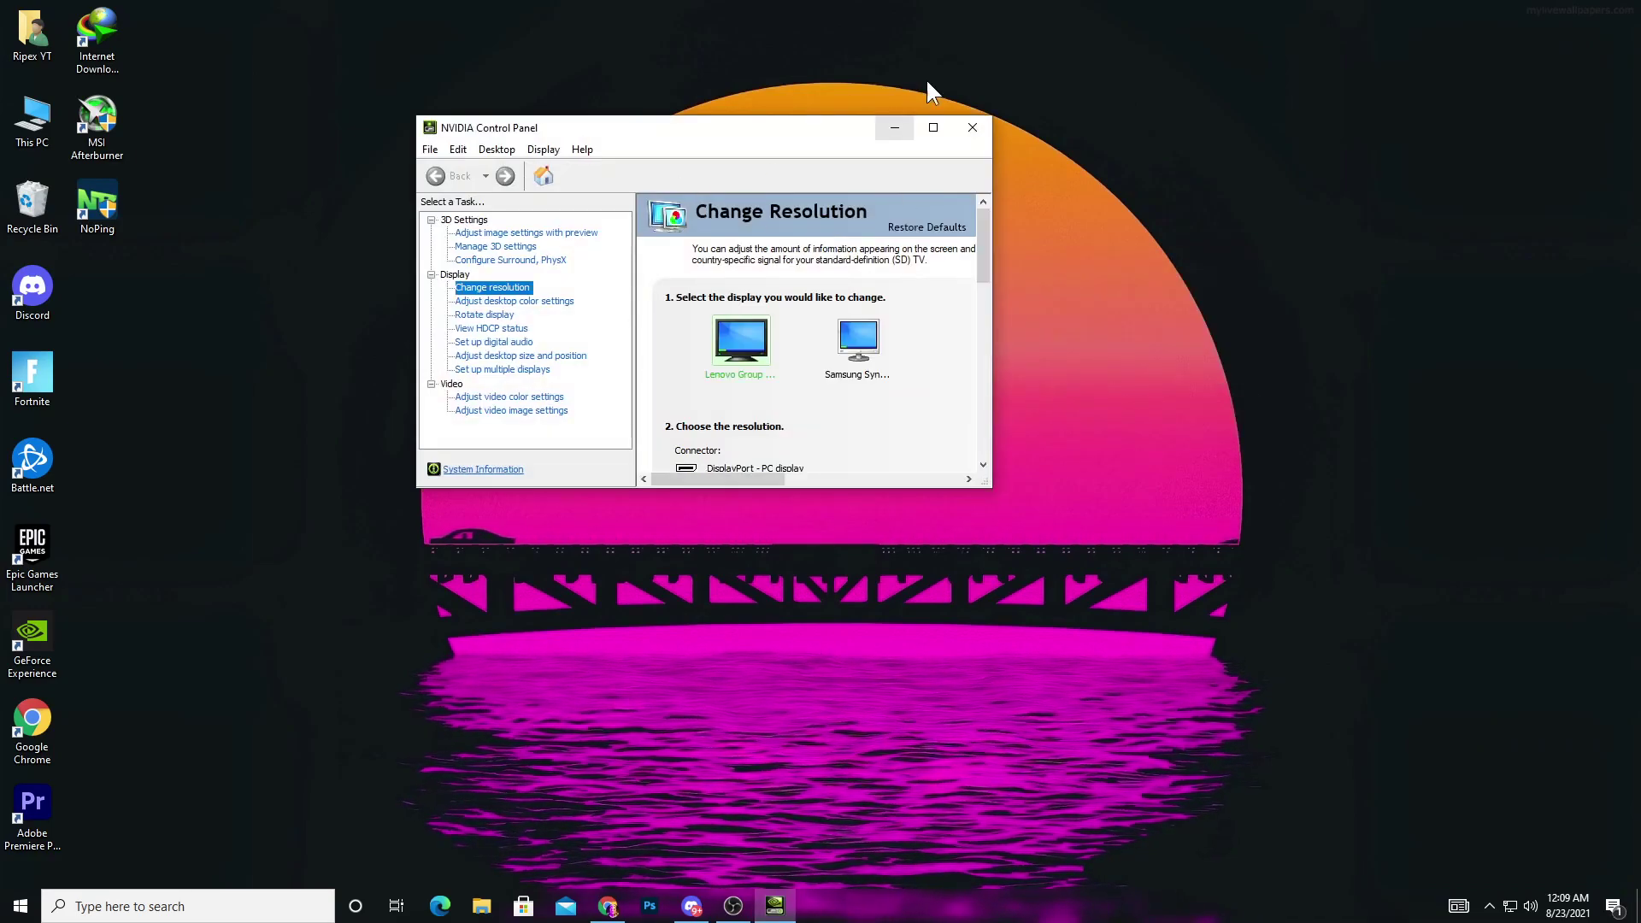
left_click_drag(741, 133, 1147, 309)
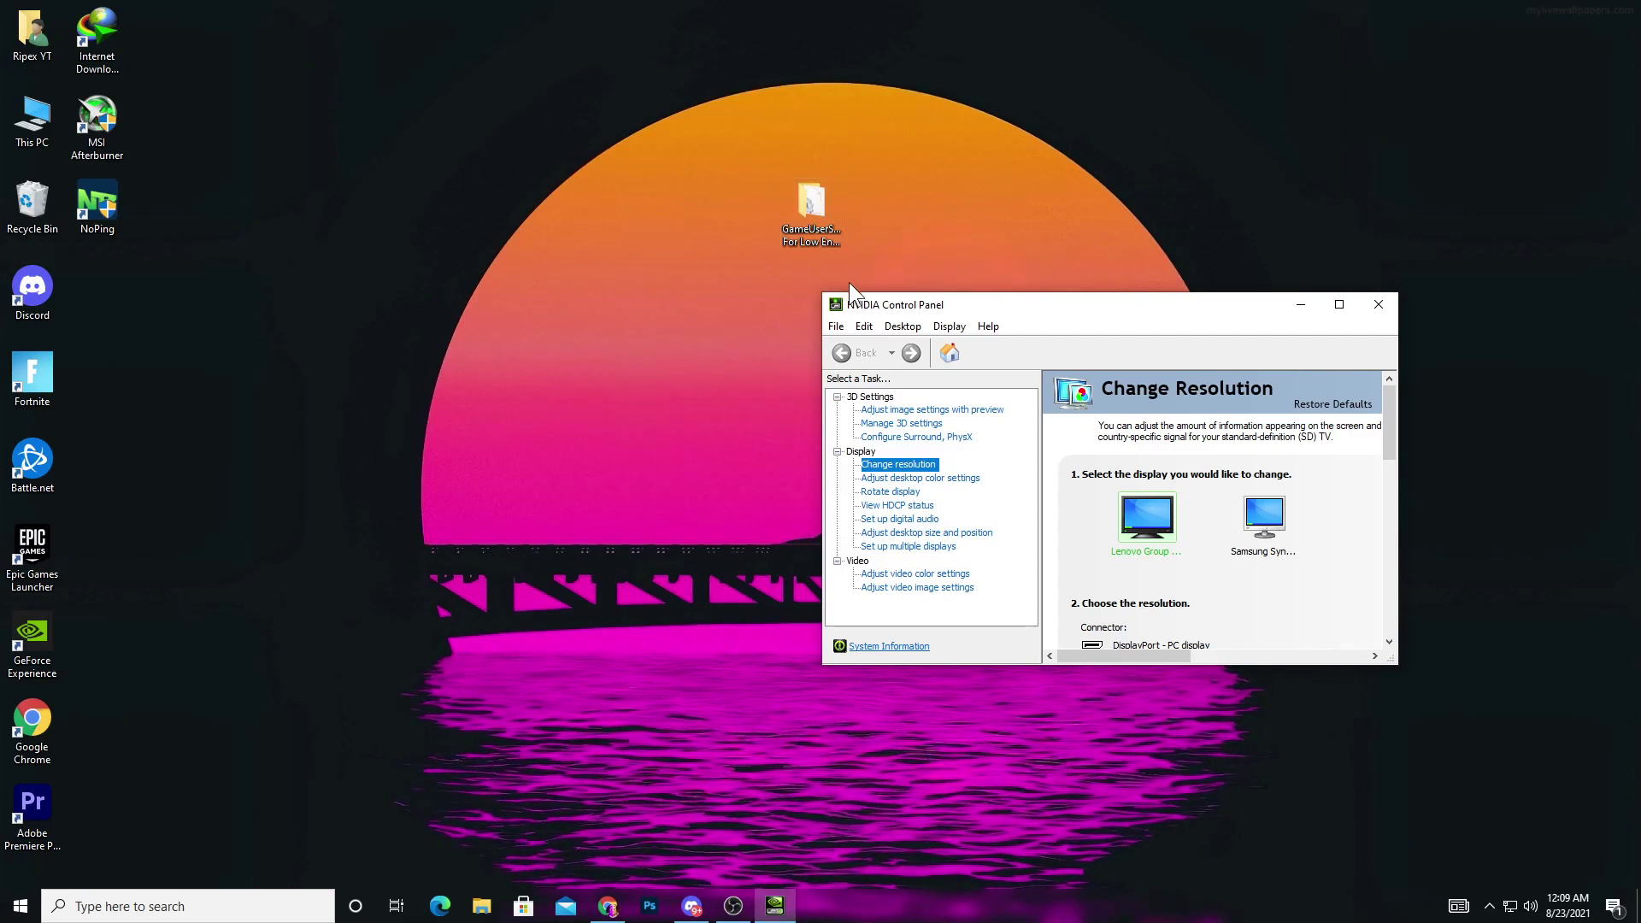
double_click(1150, 306)
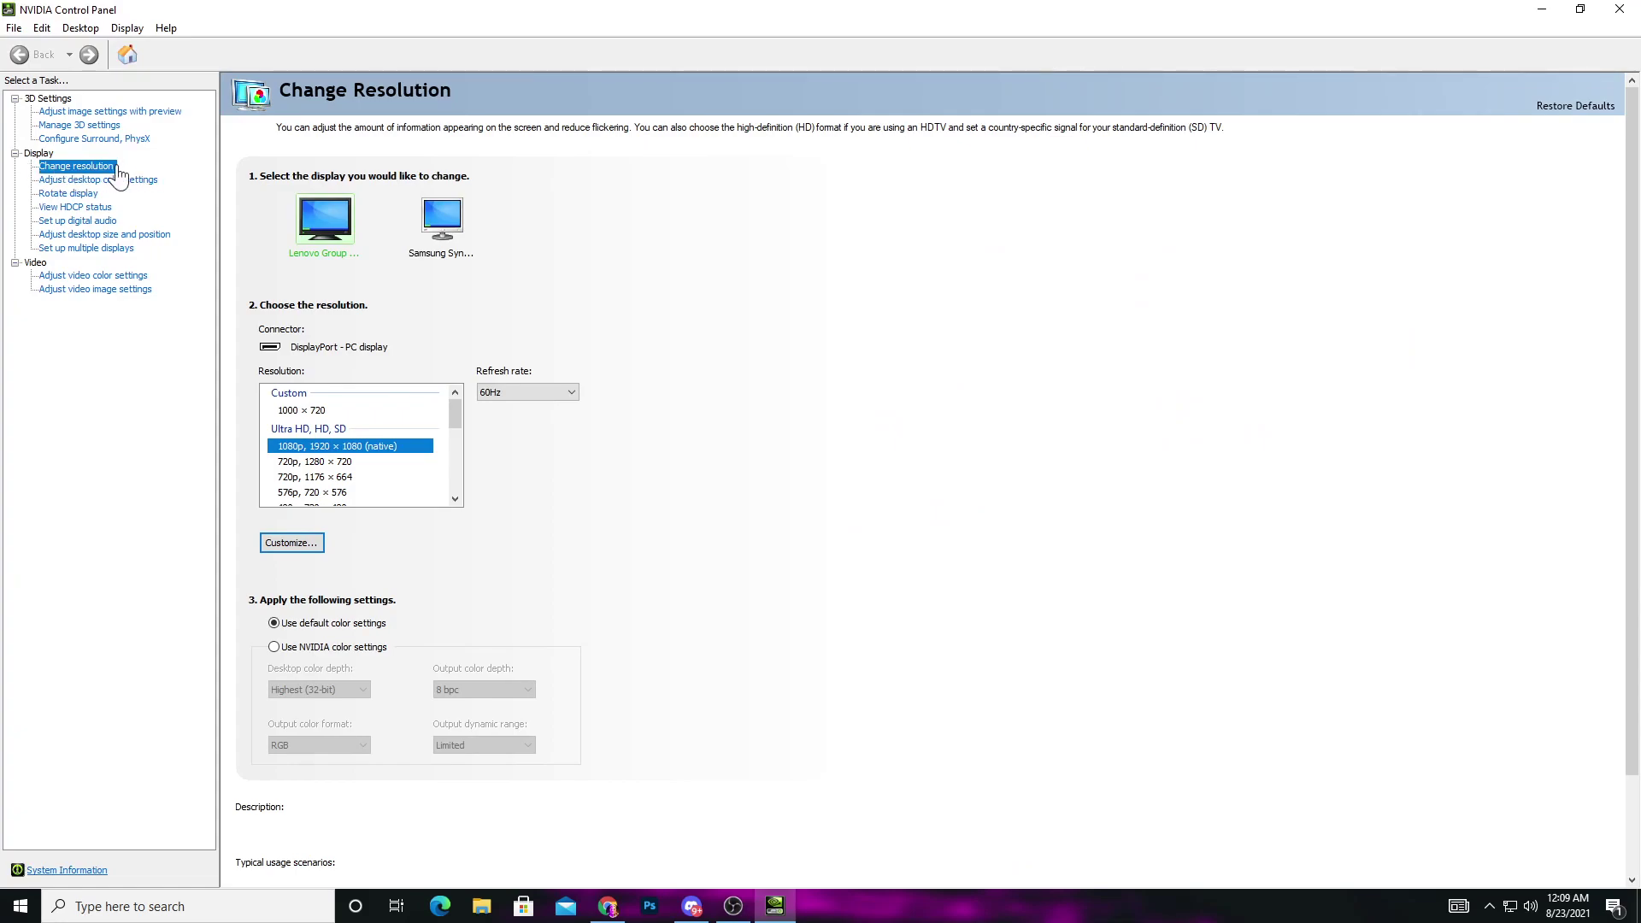
Create and test a custom 678 × 480 resolution, then select and apply it.
left_click(275, 546)
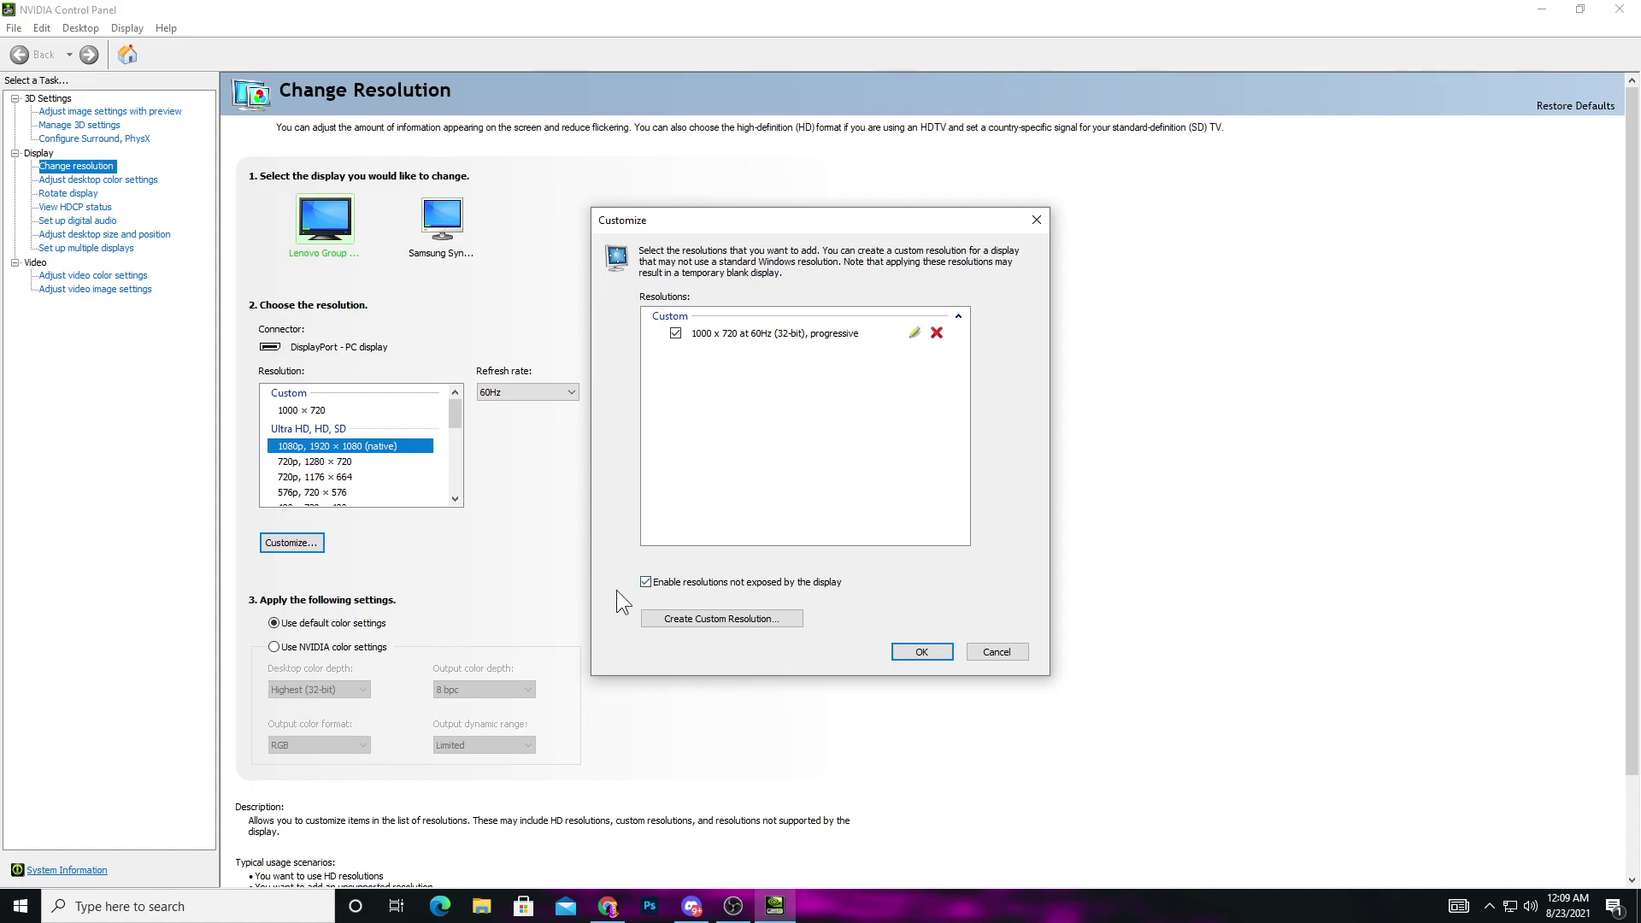
left_click(731, 618)
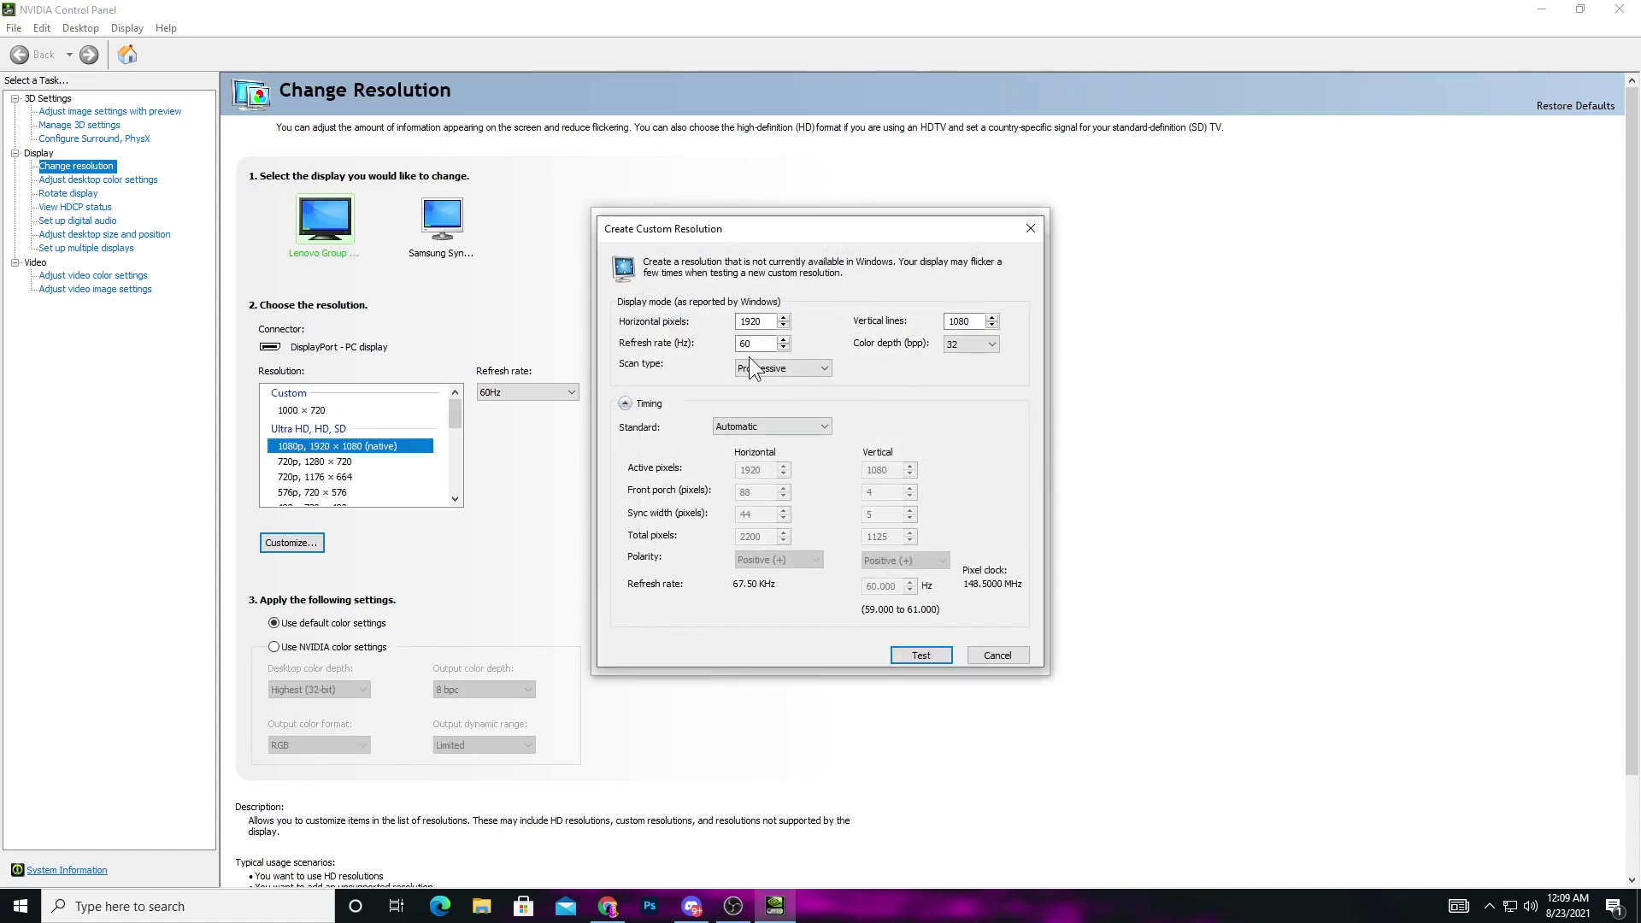
left_click(760, 321)
left_click(898, 658)
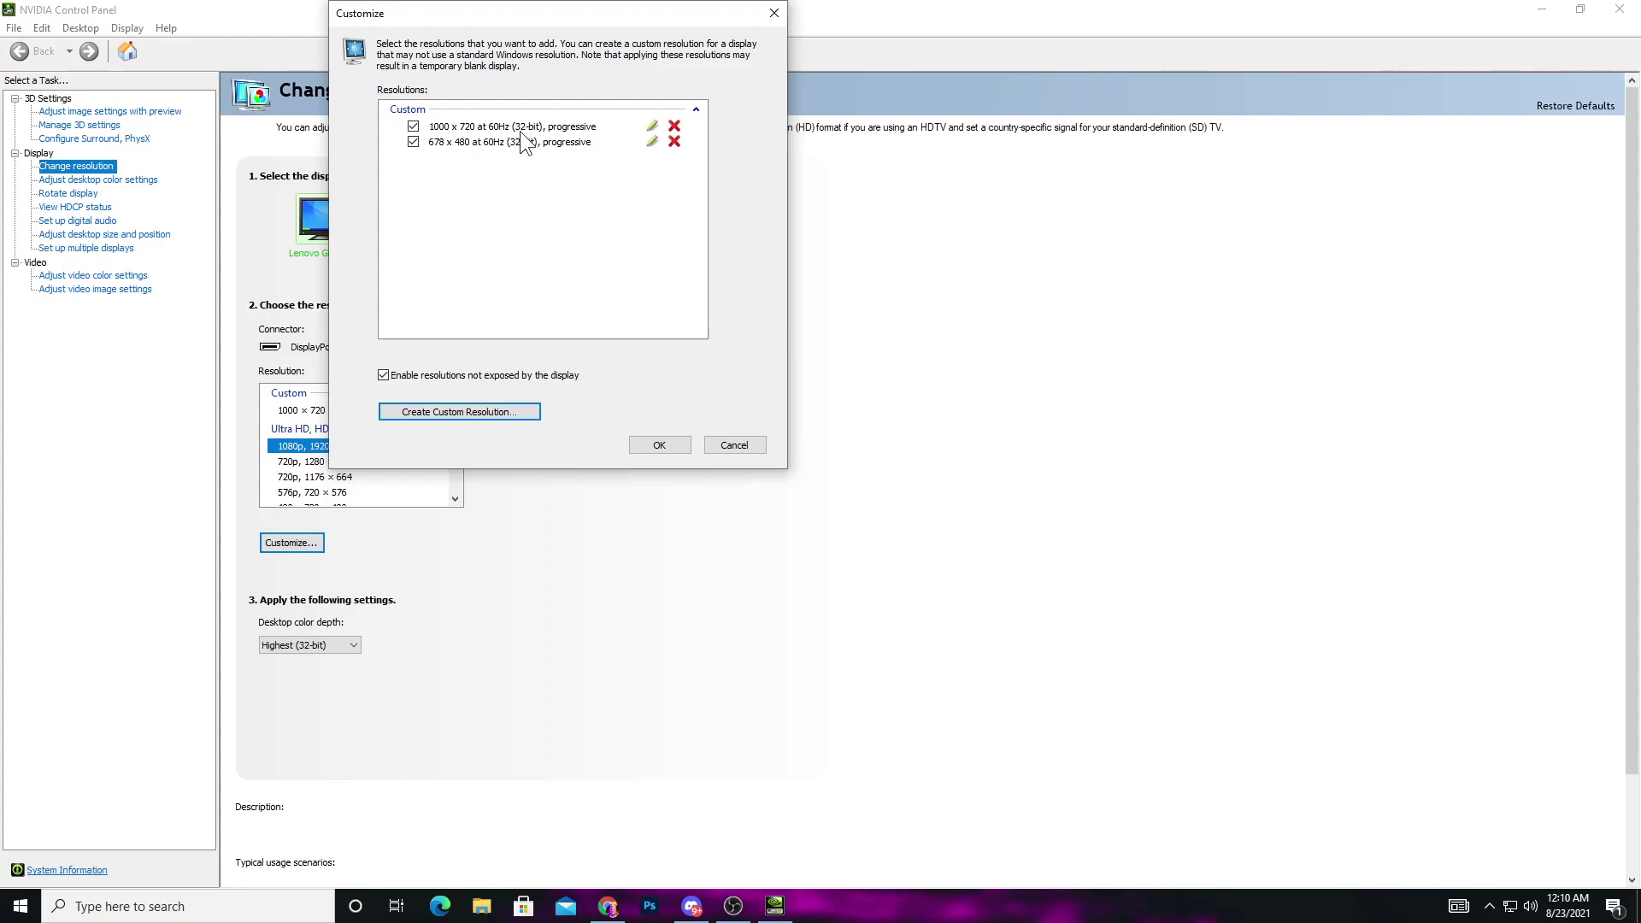
left_click(466, 142)
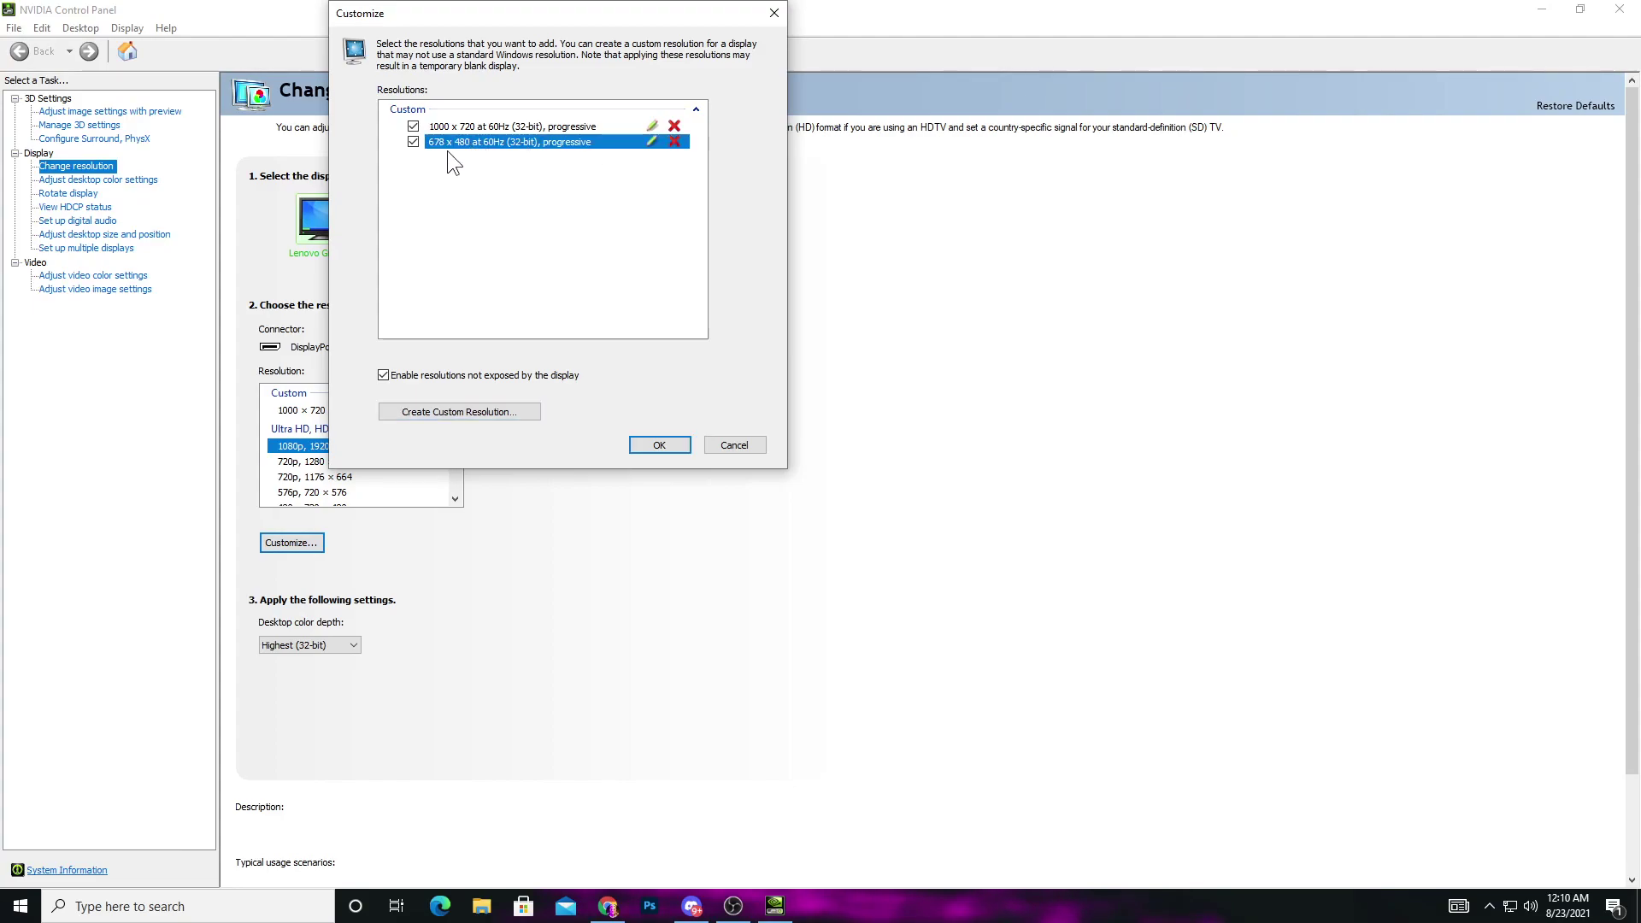
left_click(657, 444)
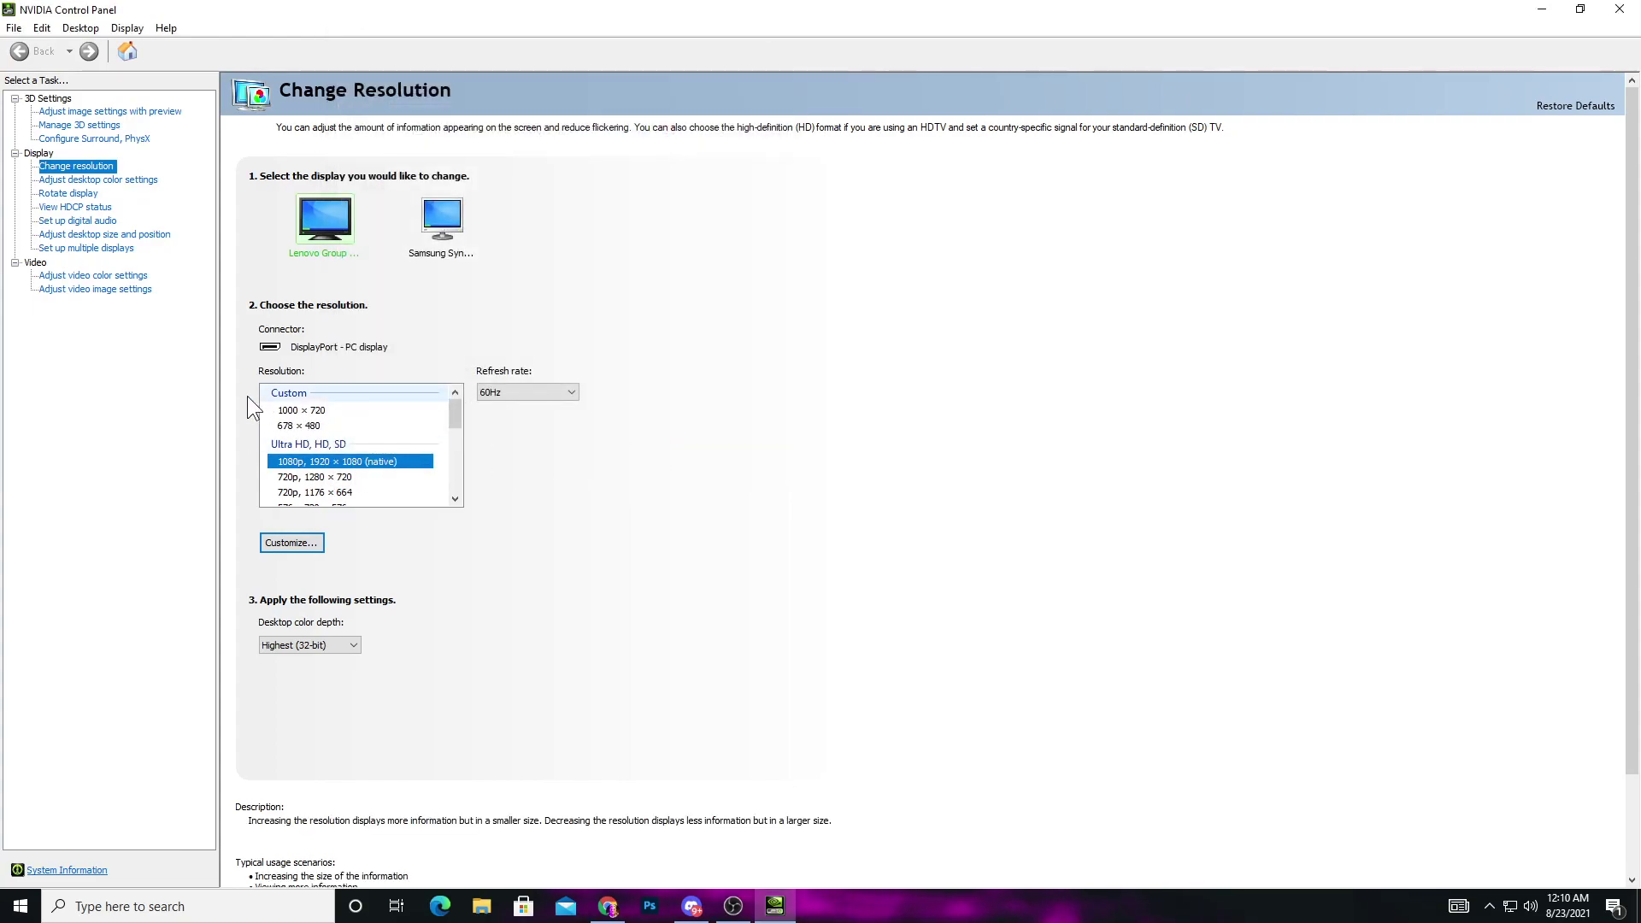
left_click(296, 427)
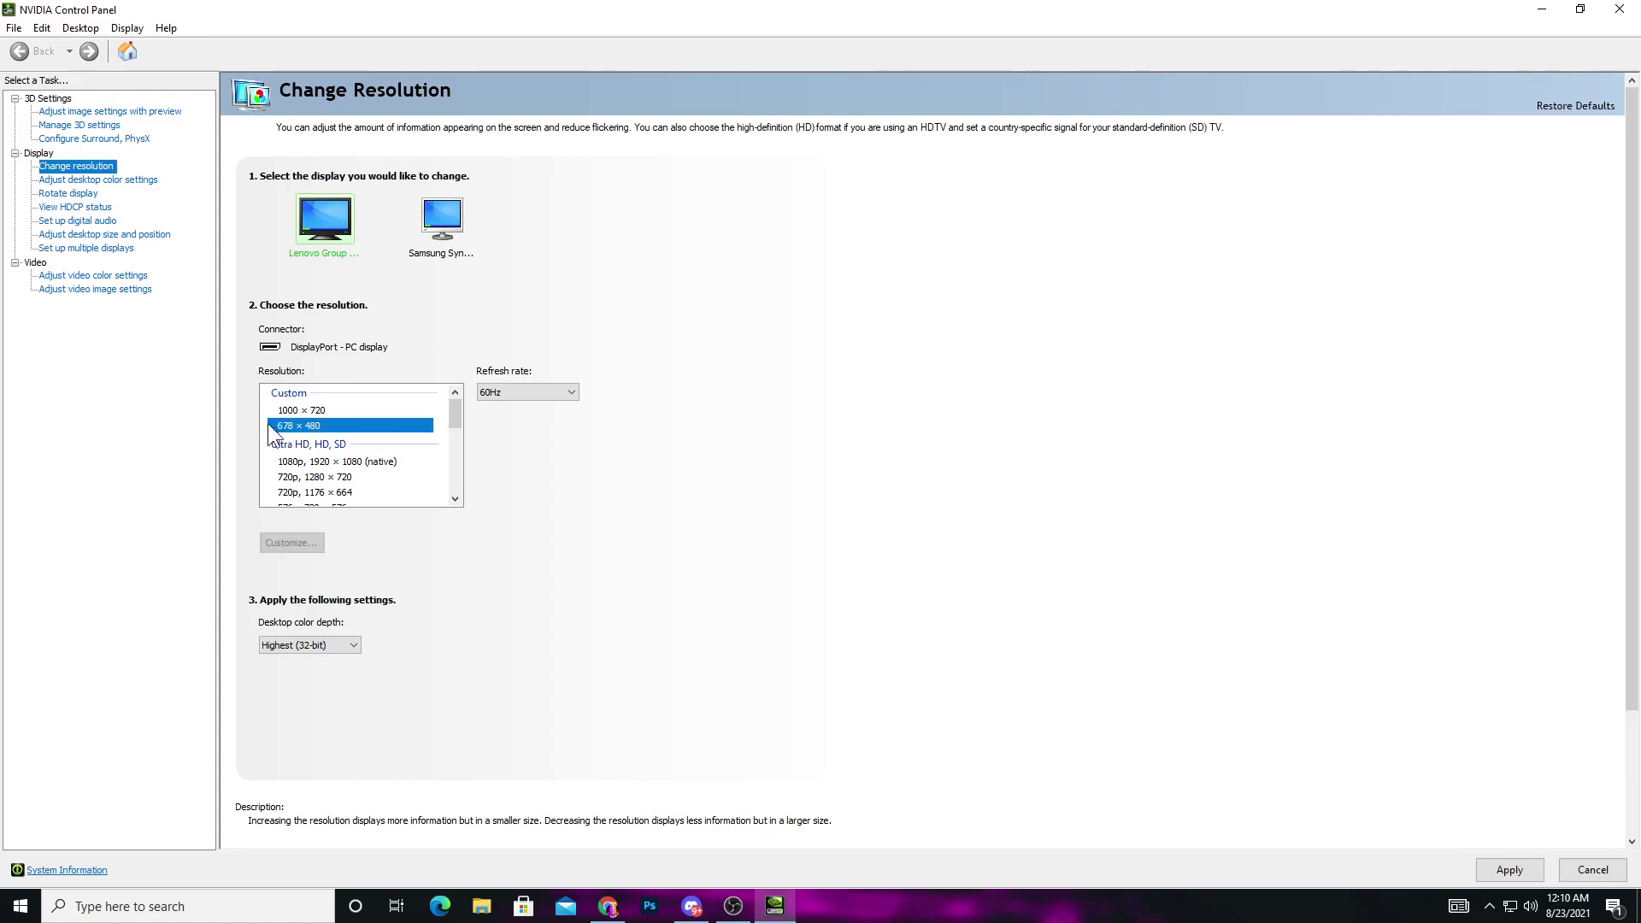
left_click(1497, 875)
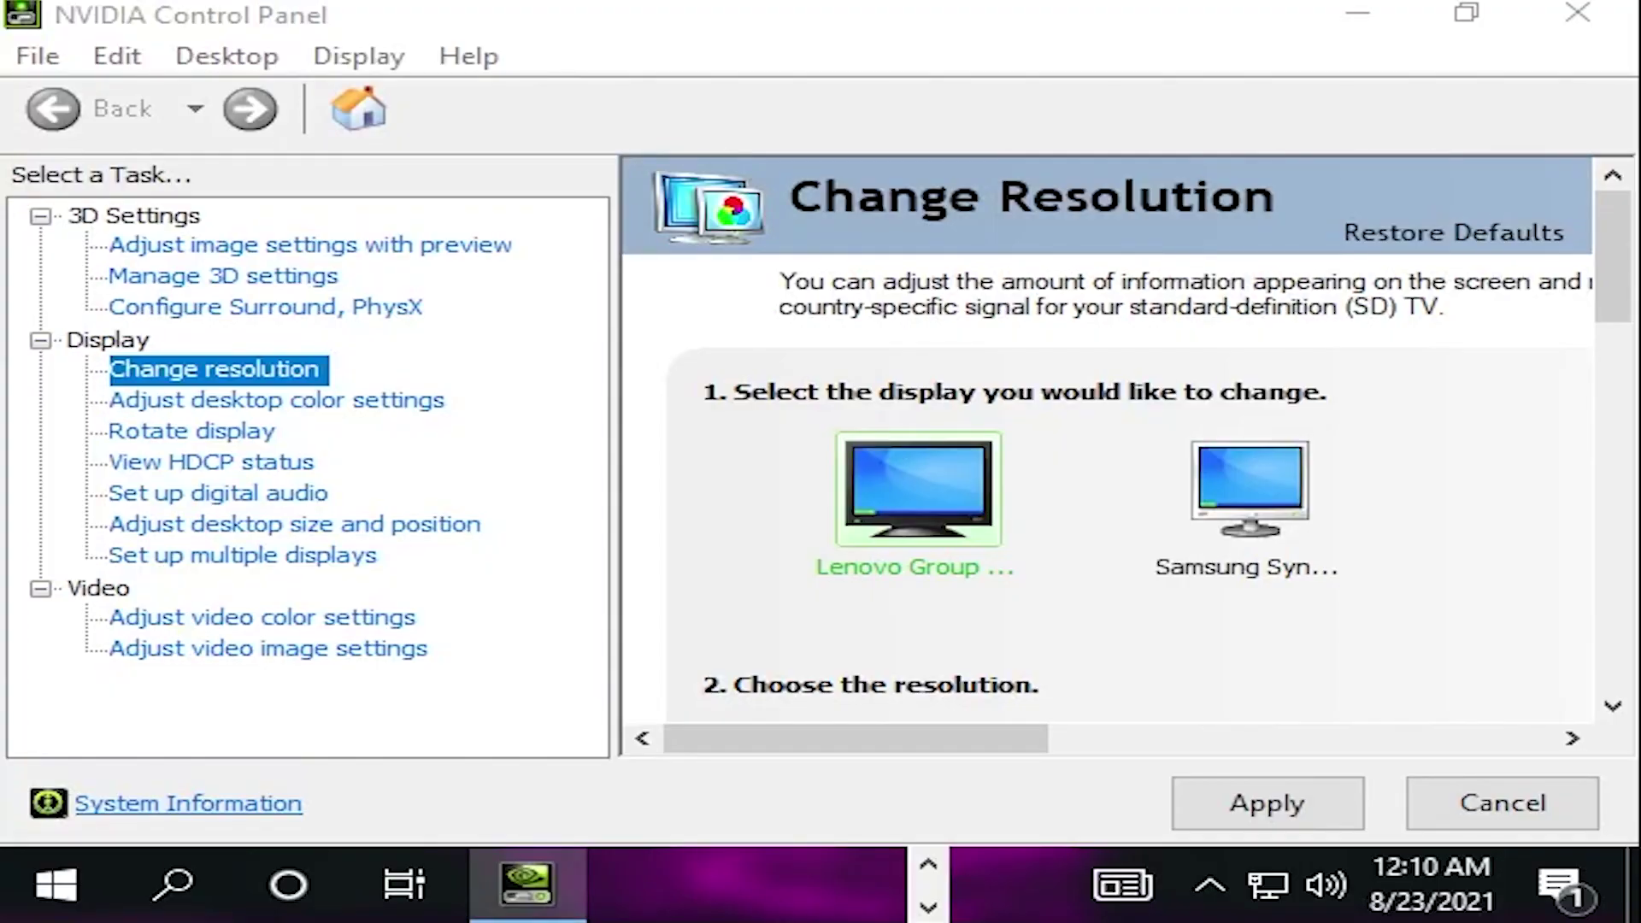
Close NVIDIA Control Panel and drag the Fortnite shortcut to the desktop's middle.
left_click(1611, 12)
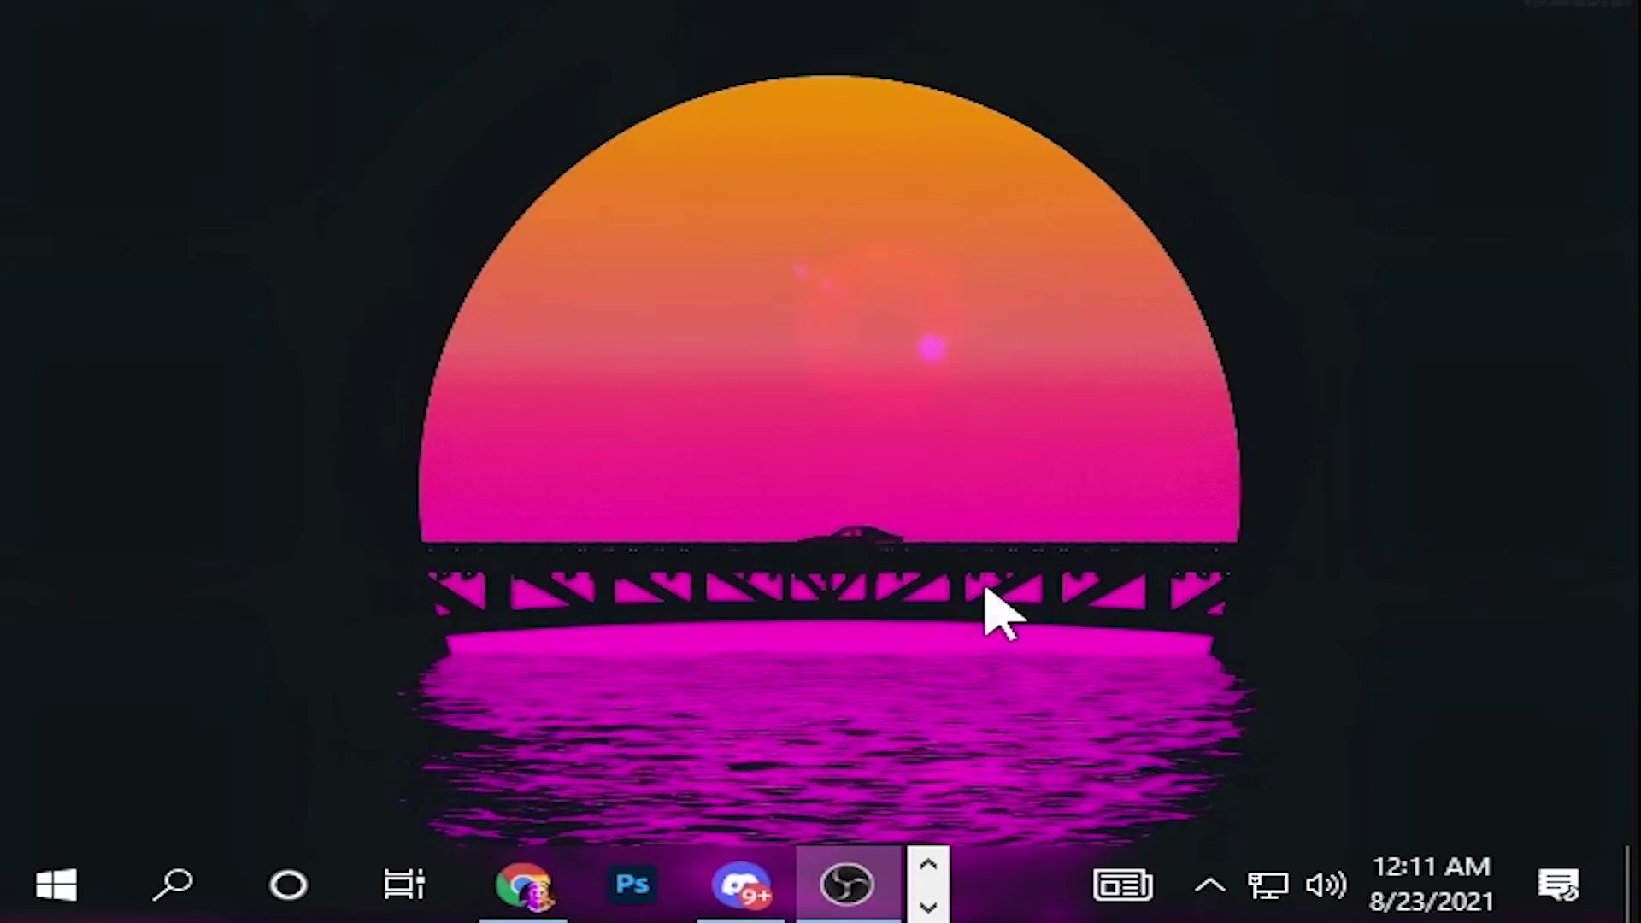
left_click_drag(635, 603, 638, 630)
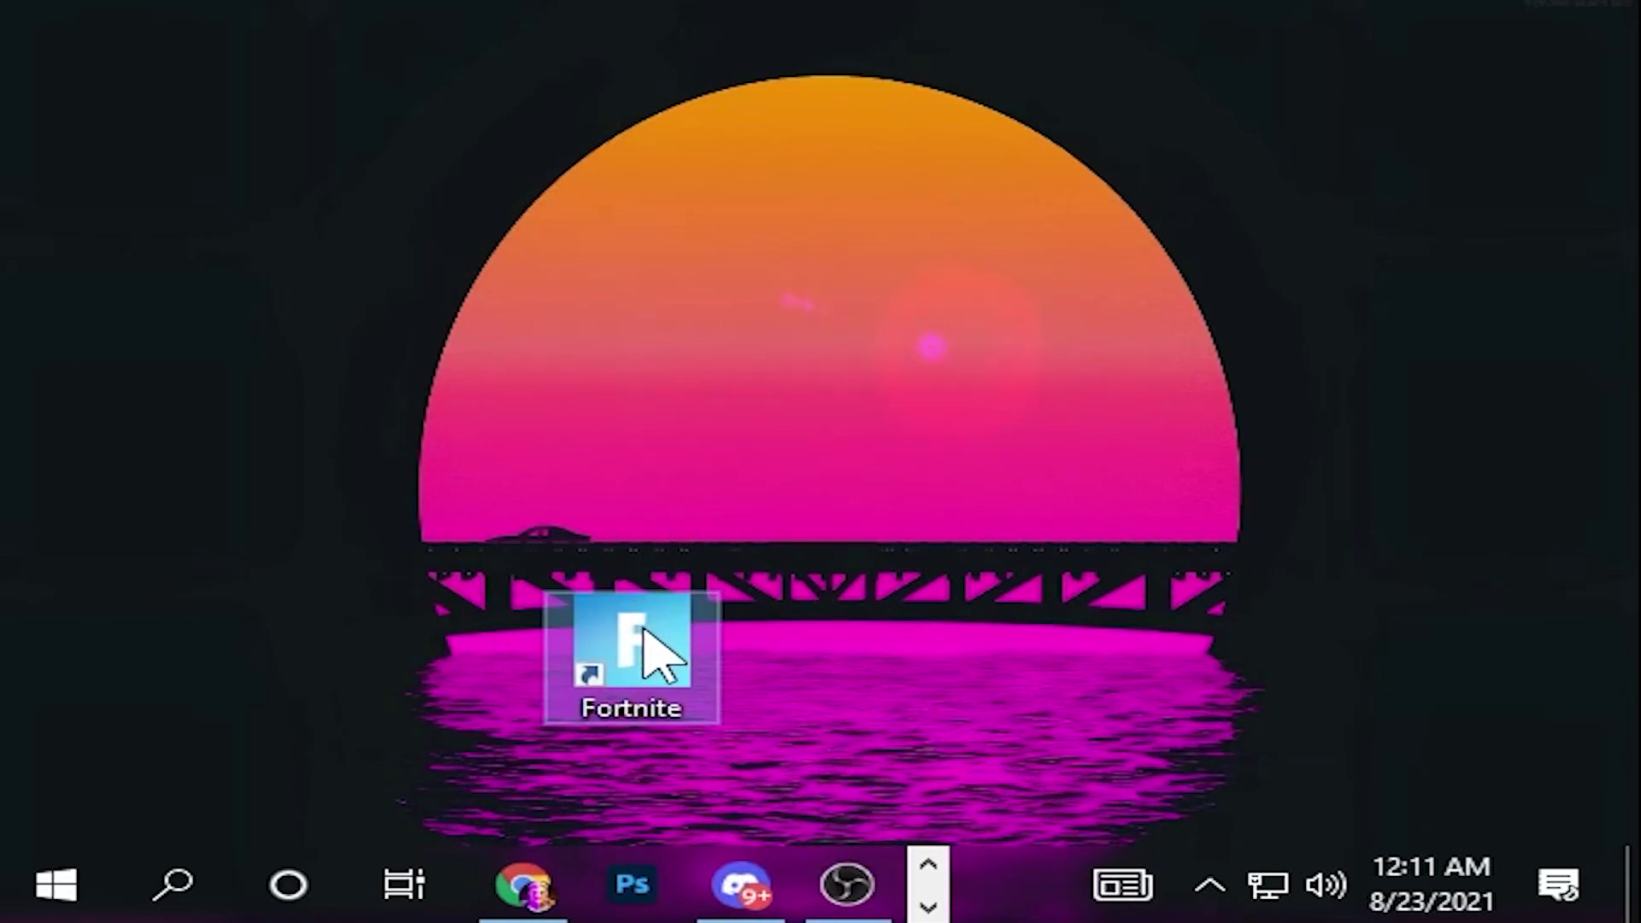